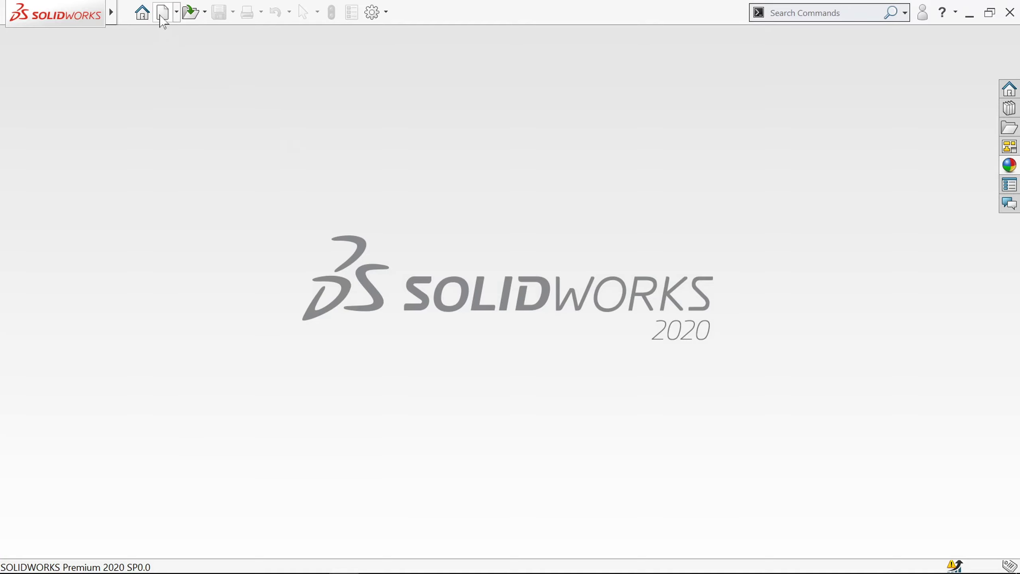
Create a new blank part document and enable the CommandManager toolbar.
{"action": "key", "text": "ctrl+n"}
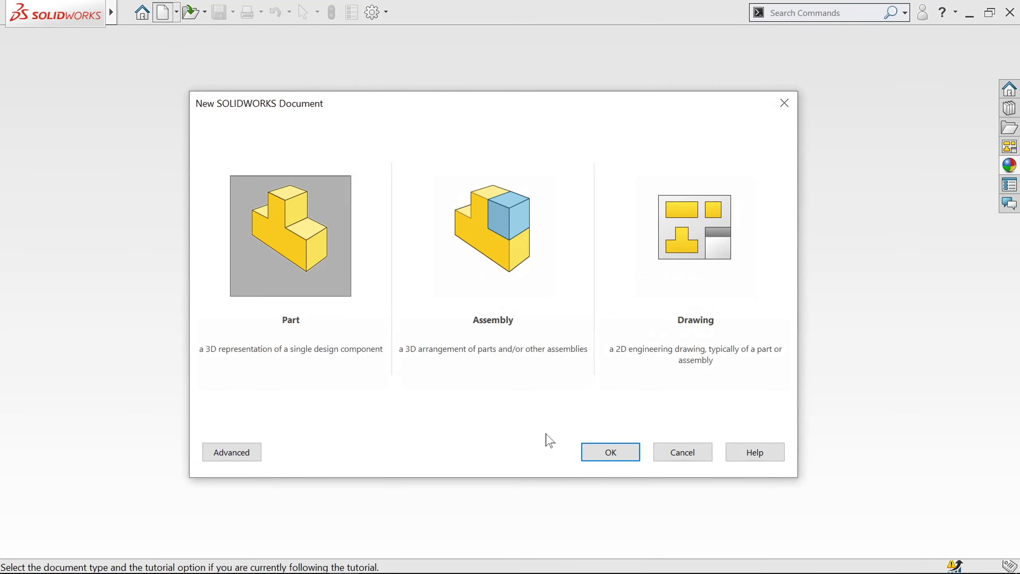
{"action": "left_click", "coordinate": [609, 453]}
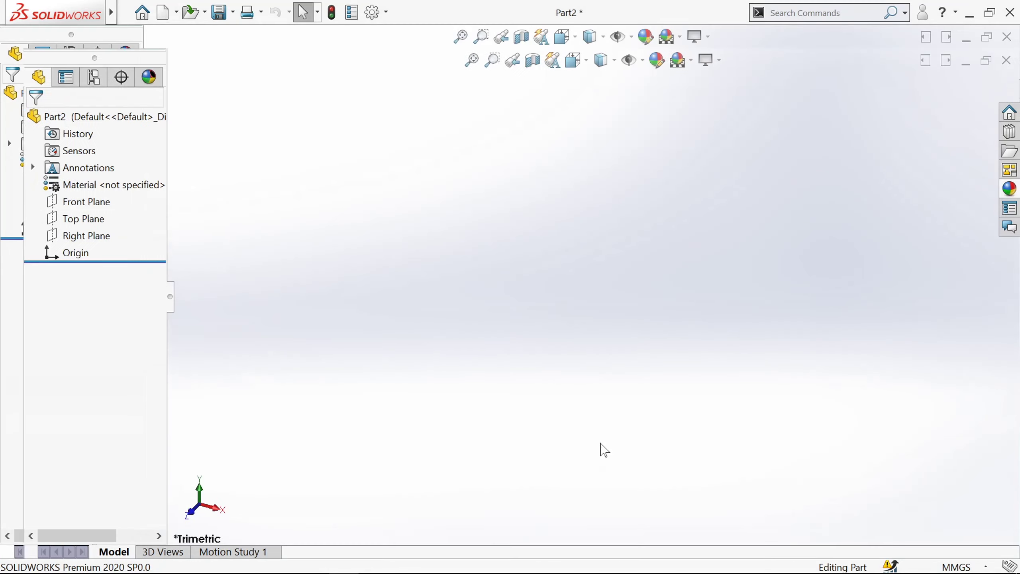
{"action": "right_click", "coordinate": [672, 44]}
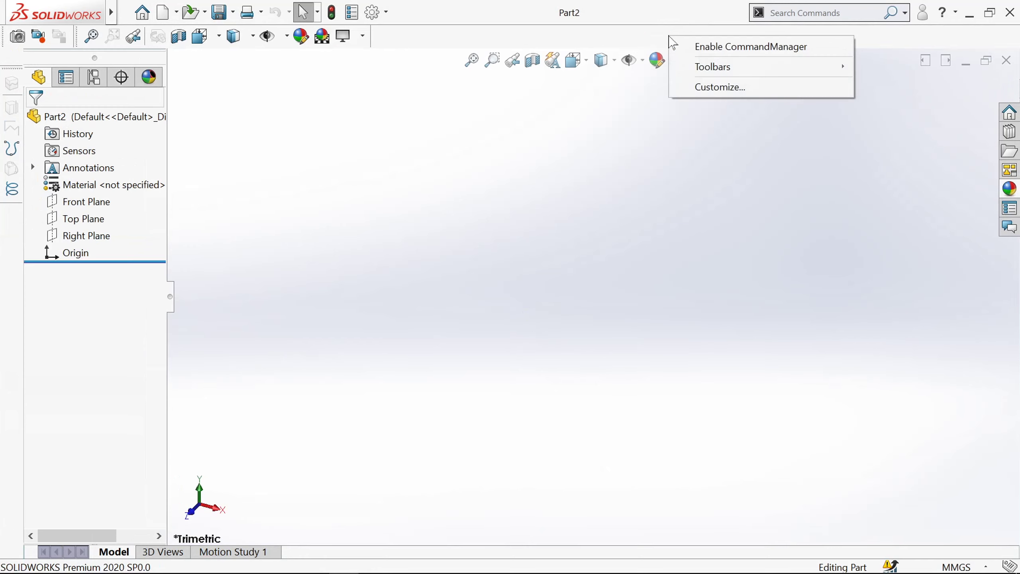
{"action": "left_click", "coordinate": [708, 45]}
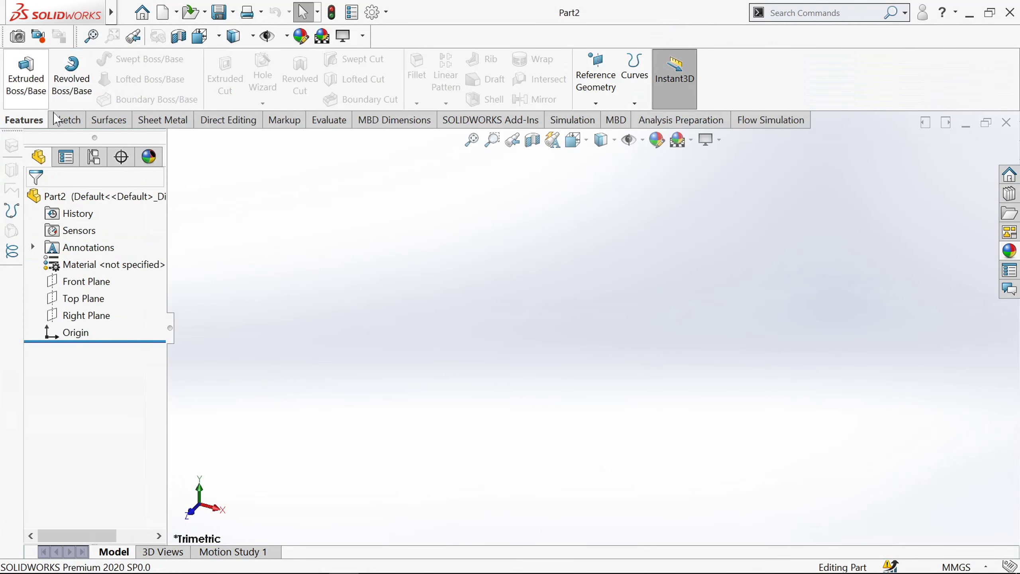
{"action": "left_click", "coordinate": [66, 120]}
Start a Front Plane sketch with a circle placed above the origin.
{"action": "left_click", "coordinate": [19, 67]}
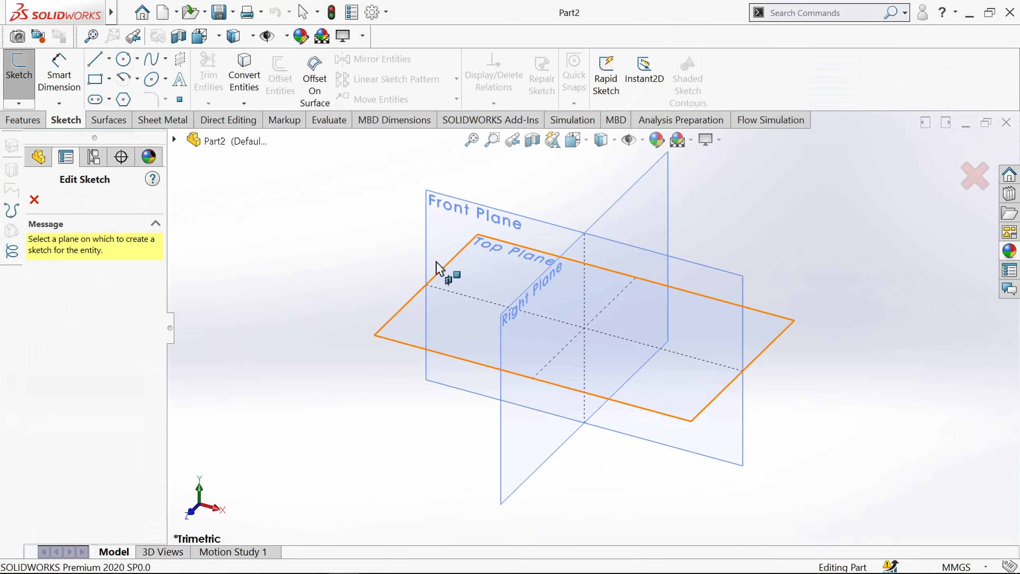
{"action": "left_click", "coordinate": [435, 217]}
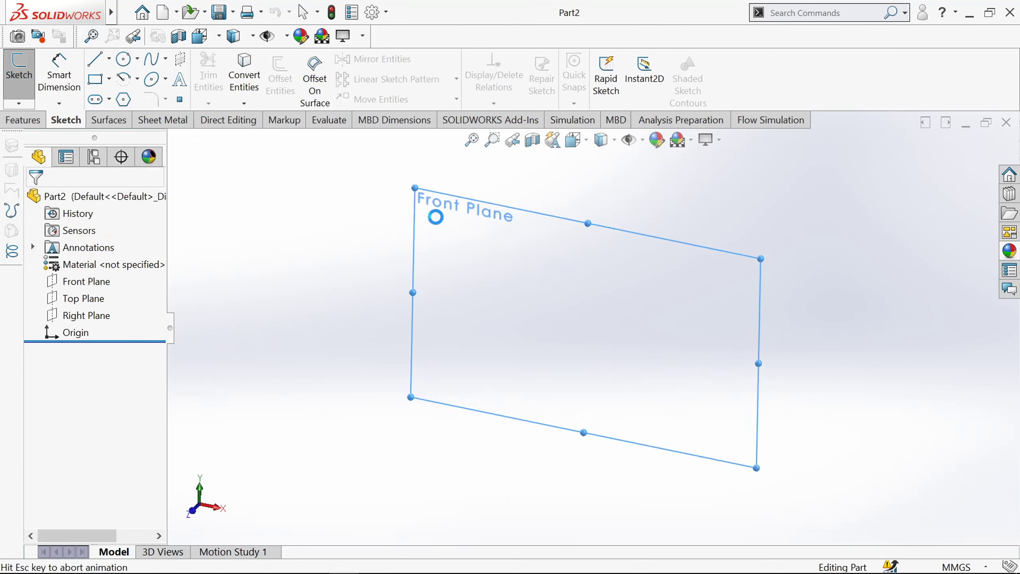
{"action": "left_click", "coordinate": [124, 59]}
{"action": "left_click", "coordinate": [593, 172]}
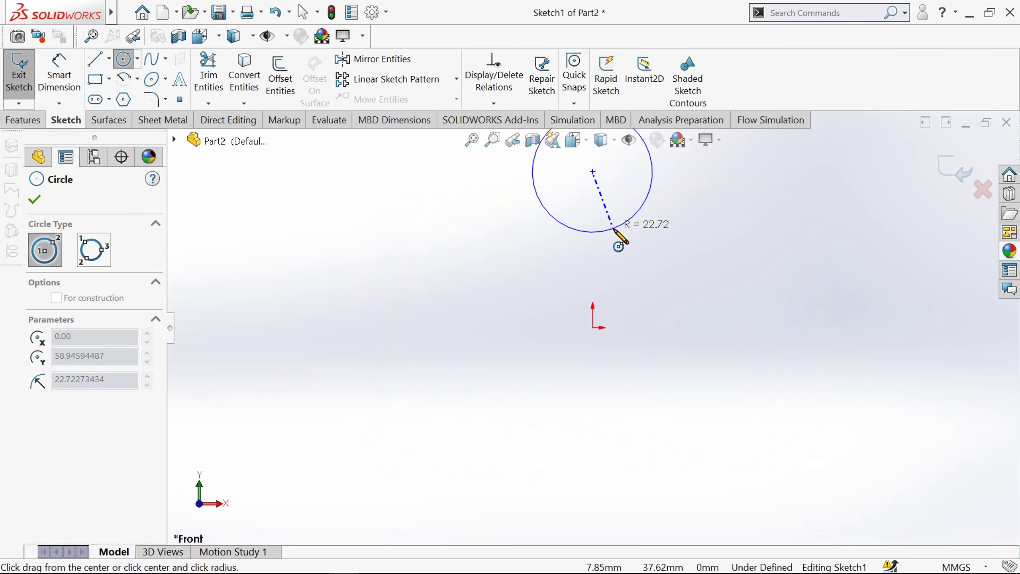
{"action": "scroll", "coordinate": [614, 229], "scroll_direction": "up", "scroll_amount": 1}
{"action": "left_click", "coordinate": [613, 243]}
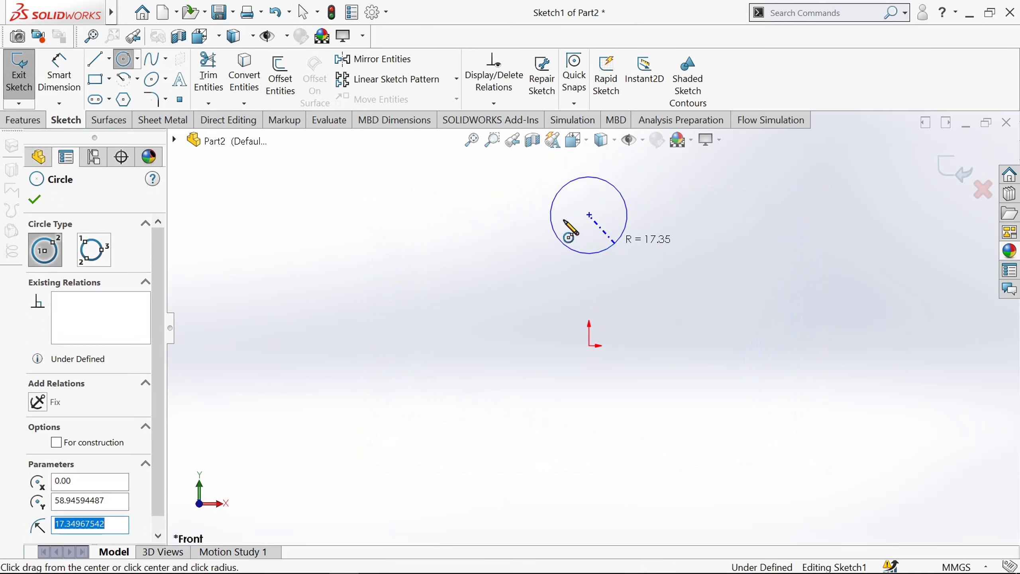
Draw a concentric 180° centerpoint arc around the circle's left side.
{"action": "left_click", "coordinate": [124, 80]}
{"action": "left_click", "coordinate": [589, 214]}
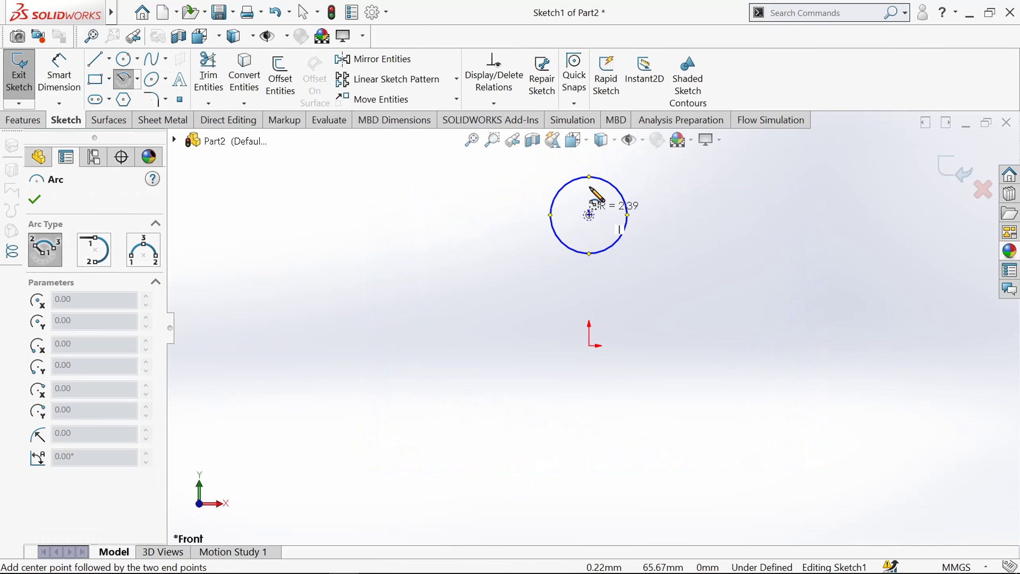
{"action": "left_click", "coordinate": [589, 177]}
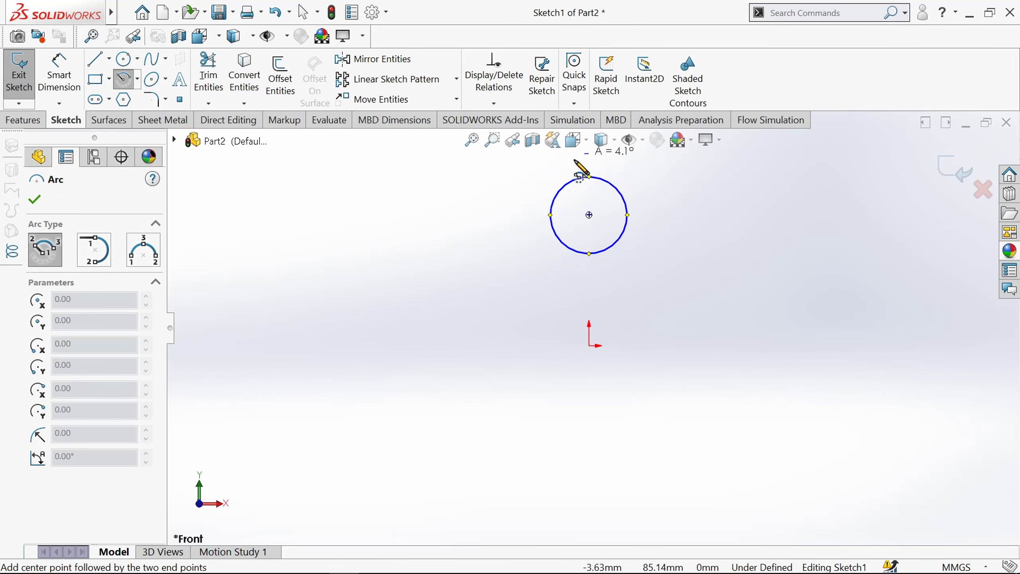
{"action": "left_click", "coordinate": [589, 276]}
{"action": "key", "text": "Escape"}
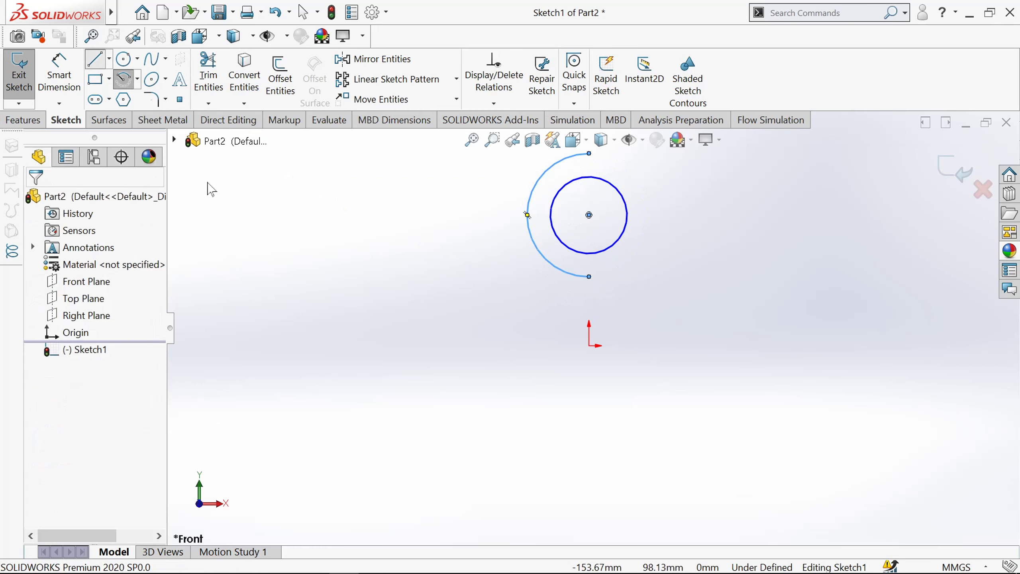
Draw the base rectangle from the arc's bottom end down to the origin.
{"action": "key", "text": "l"}
{"action": "left_click", "coordinate": [590, 276]}
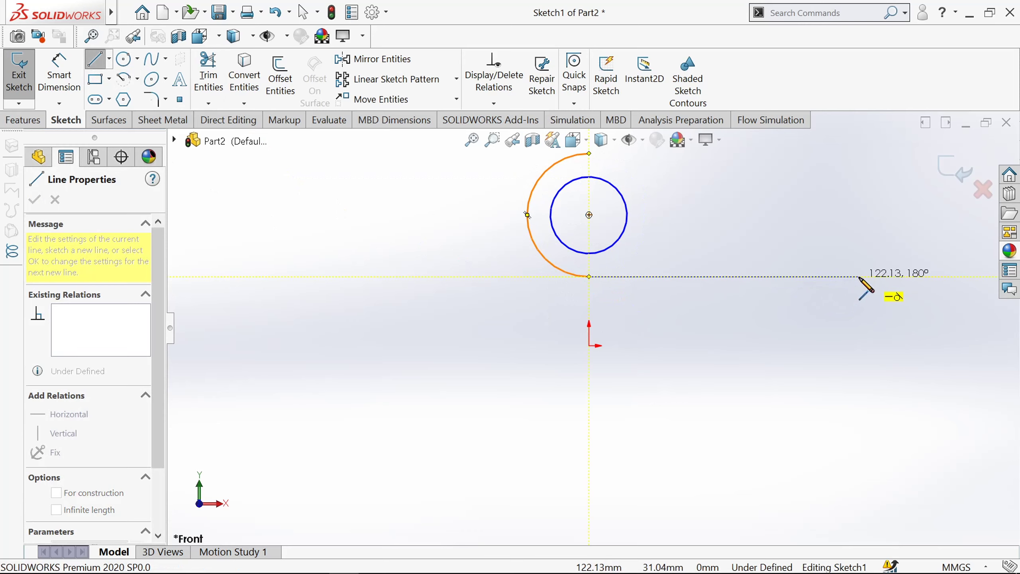
{"action": "left_click", "coordinate": [859, 277]}
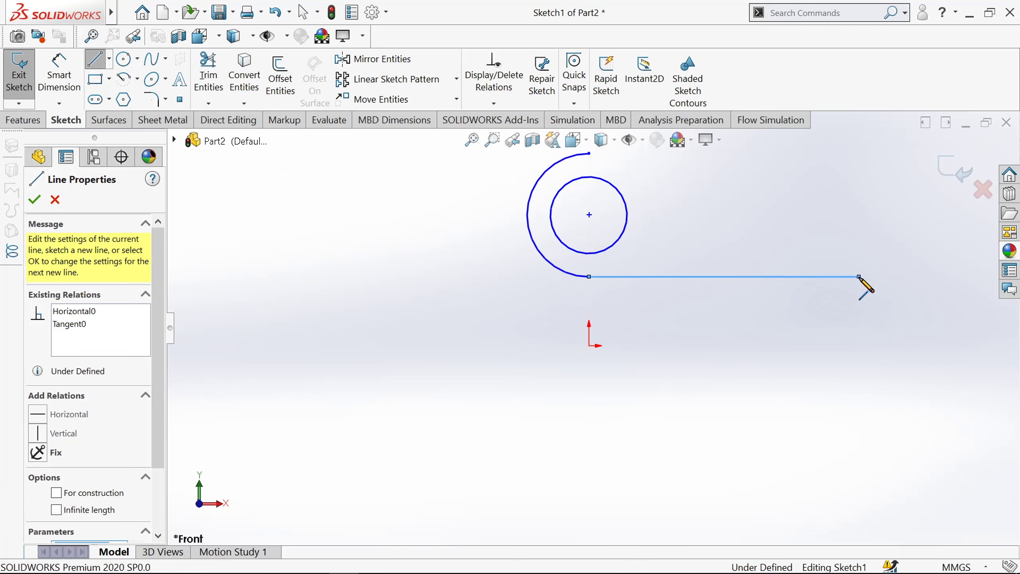
{"action": "left_click", "coordinate": [858, 346]}
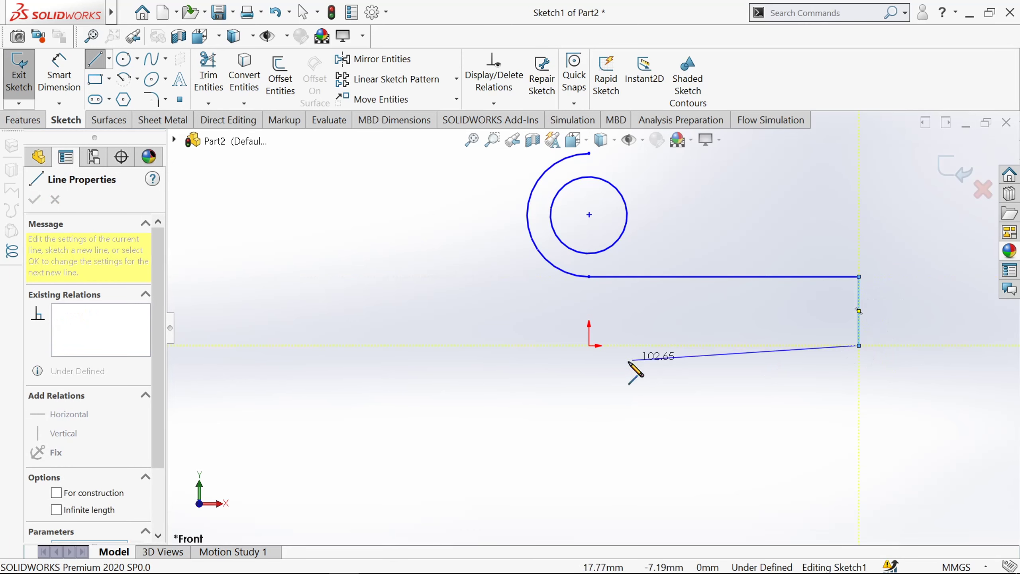
{"action": "left_click", "coordinate": [589, 345]}
{"action": "left_click", "coordinate": [589, 276]}
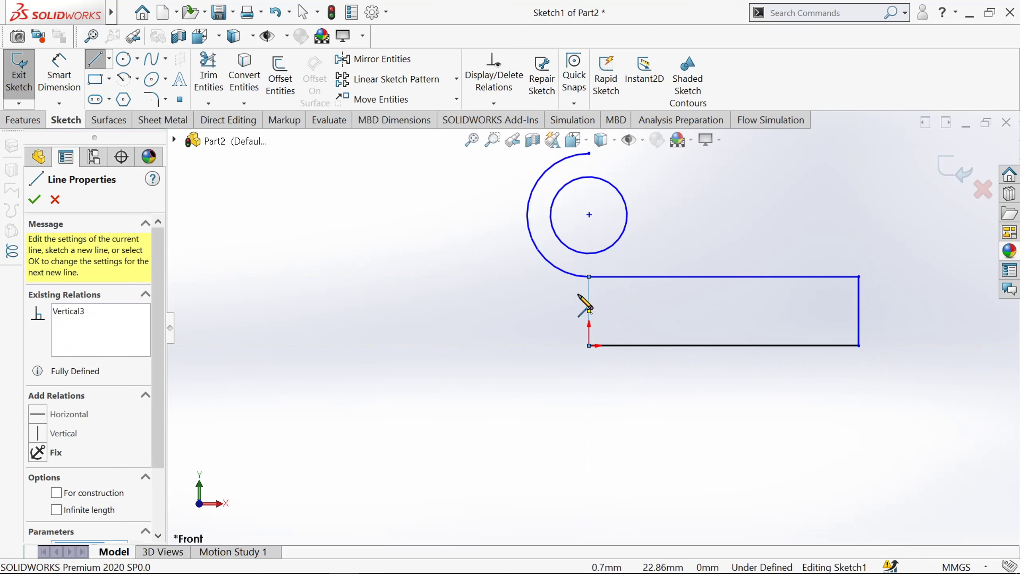
Add two vertical divider lines inside the base rectangle near each end.
{"action": "left_click", "coordinate": [97, 60]}
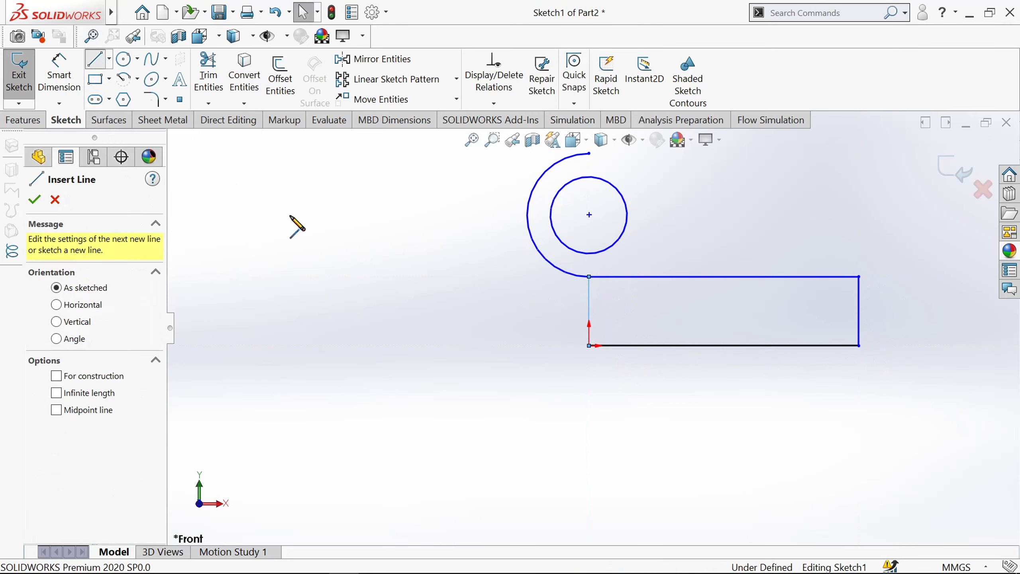
{"action": "left_click", "coordinate": [619, 277]}
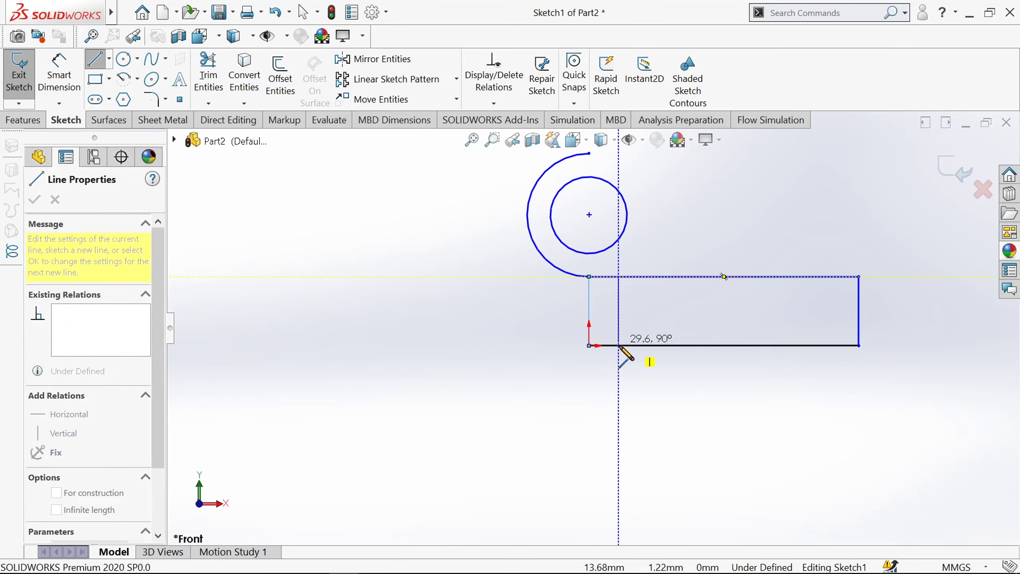
{"action": "left_click", "coordinate": [619, 345]}
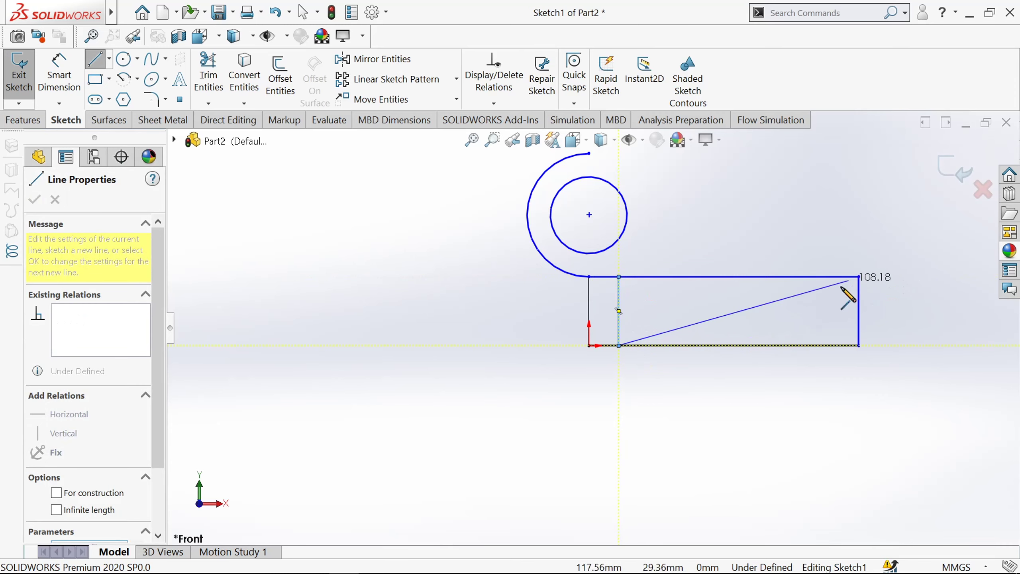
{"action": "key", "text": "Escape"}
{"action": "left_click", "coordinate": [96, 60]}
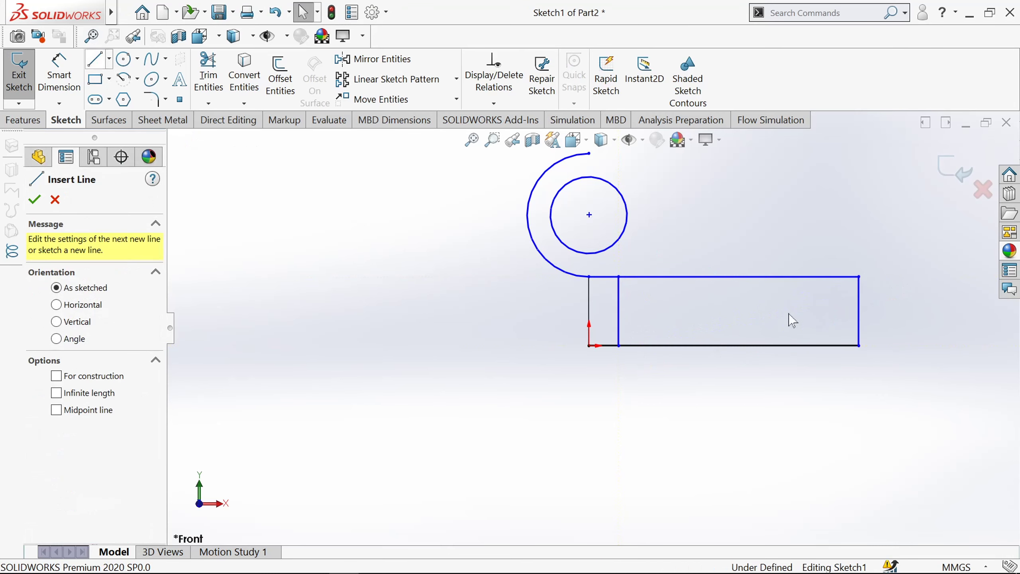
{"action": "left_click", "coordinate": [823, 277]}
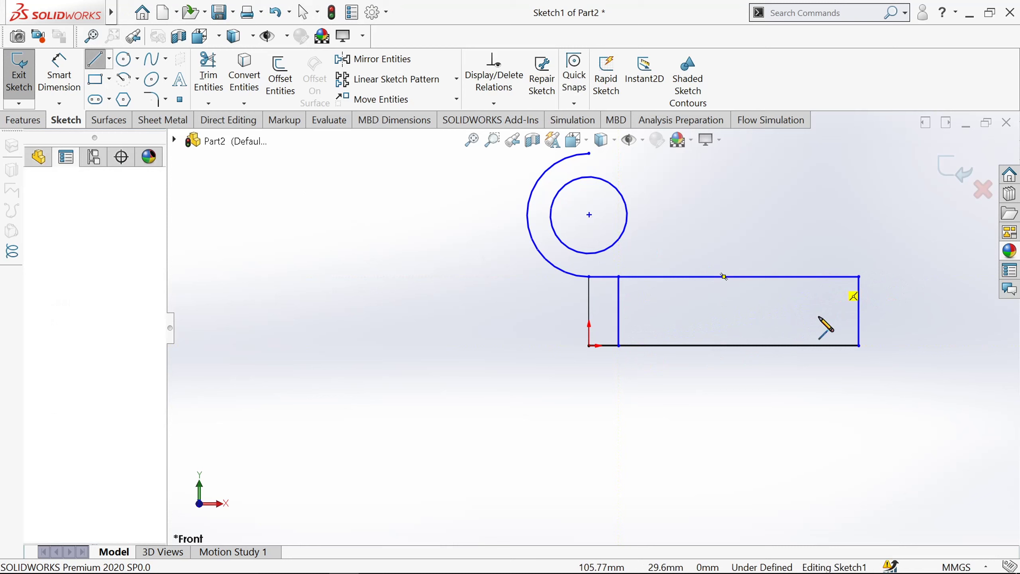
{"action": "left_click", "coordinate": [823, 345]}
{"action": "key", "text": "Escape"}
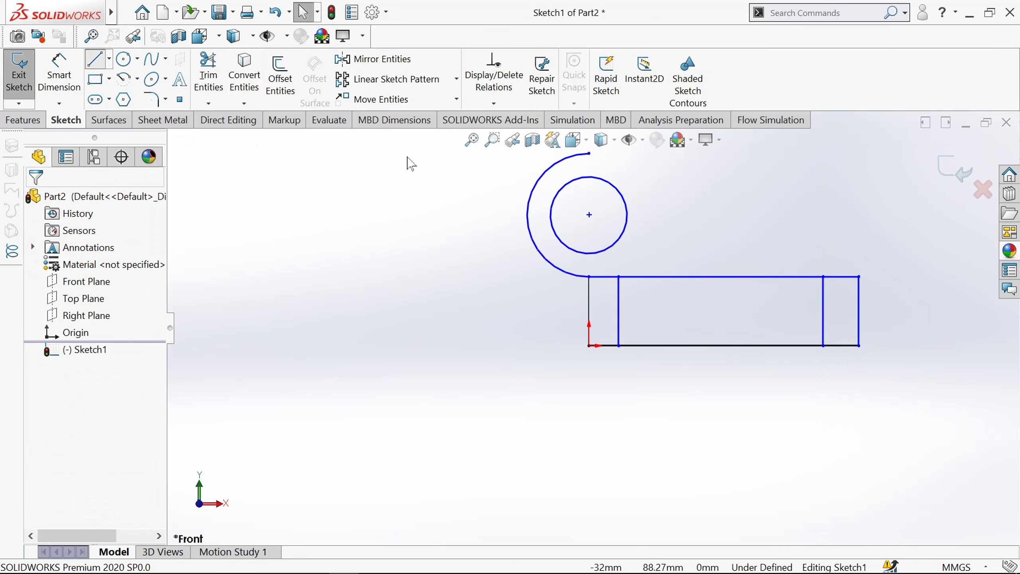
Draw the plate's top edge from the arc and a slanted edge to the base corner.
{"action": "left_click", "coordinate": [589, 153]}
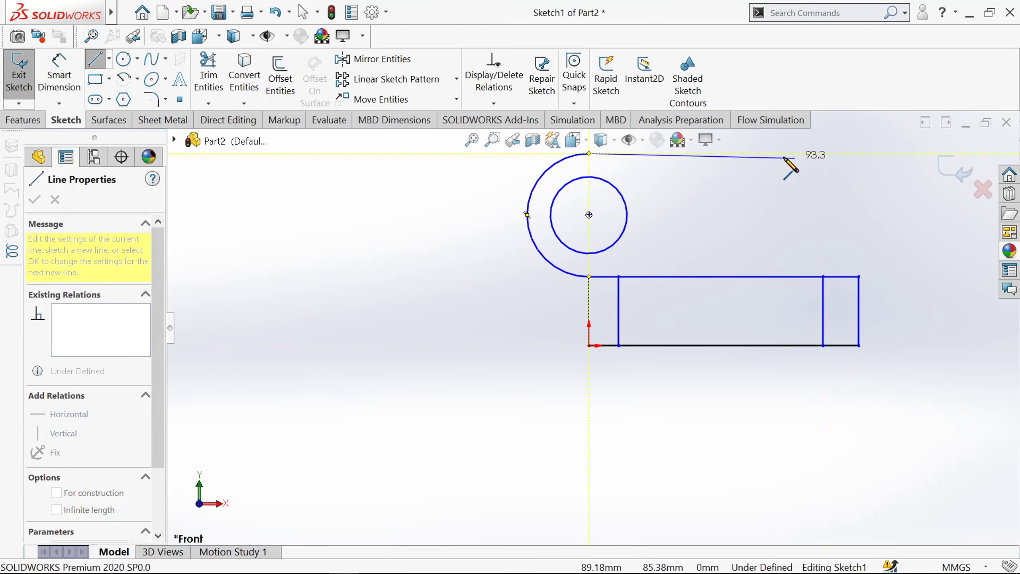
{"action": "left_click", "coordinate": [777, 153]}
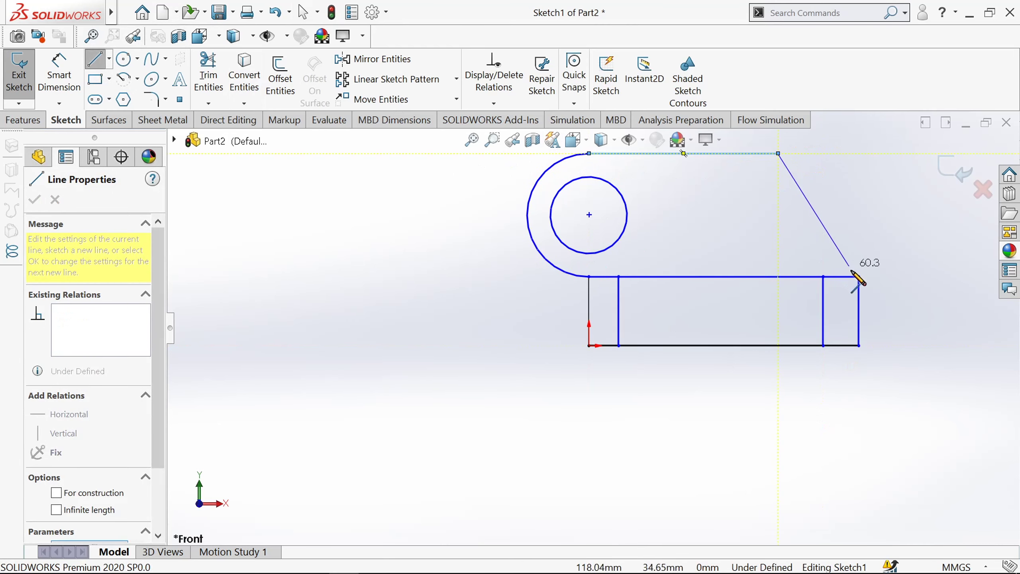
{"action": "left_click", "coordinate": [859, 277]}
{"action": "key", "text": "Escape"}
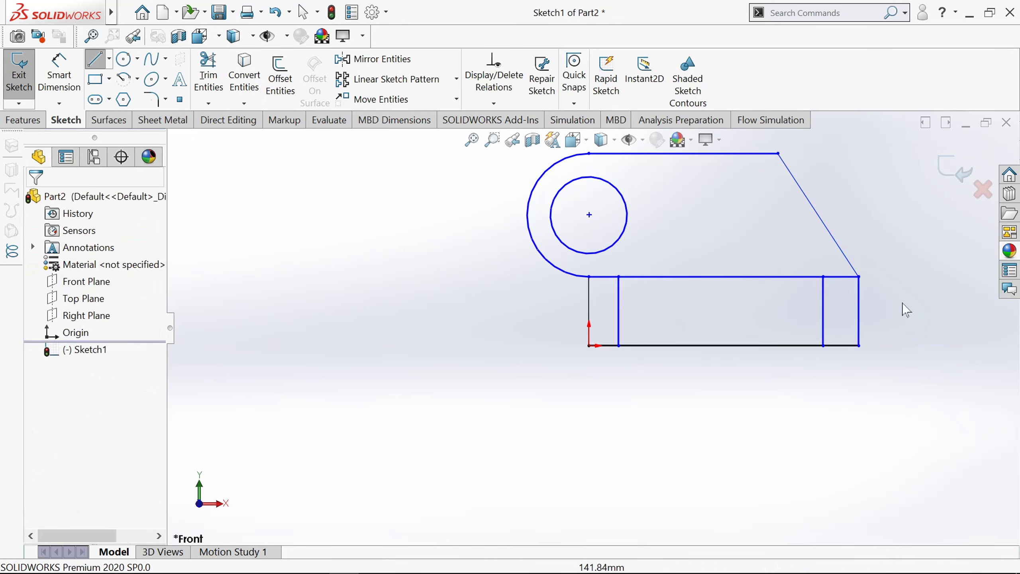
Dimension the hole at Ø20 mm and the outer arc at R20 mm.
{"action": "scroll", "coordinate": [892, 308], "scroll_direction": "up", "scroll_amount": 2}
{"action": "left_click", "coordinate": [62, 83]}
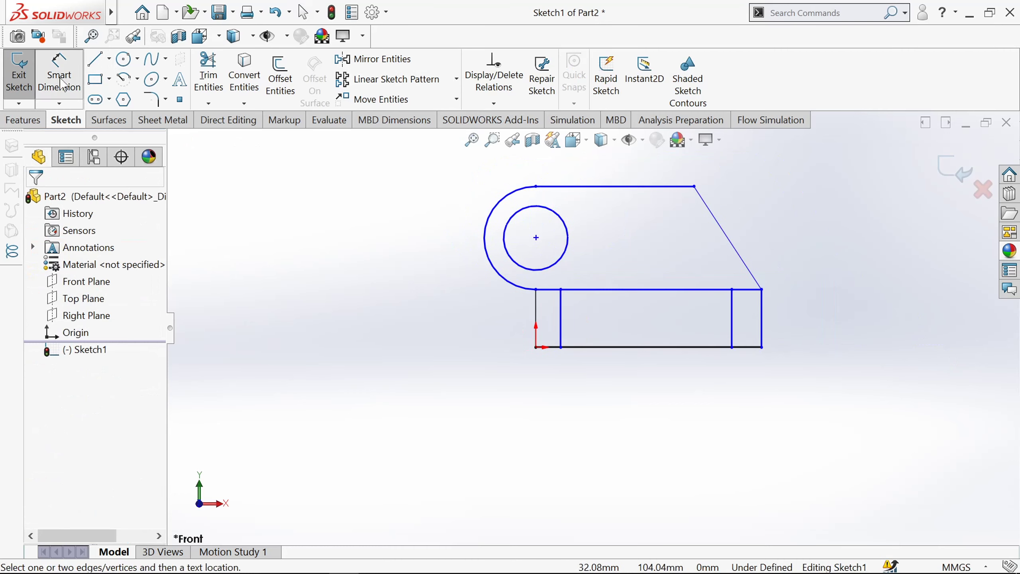
{"action": "left_click", "coordinate": [503, 237]}
{"action": "left_click", "coordinate": [398, 241]}
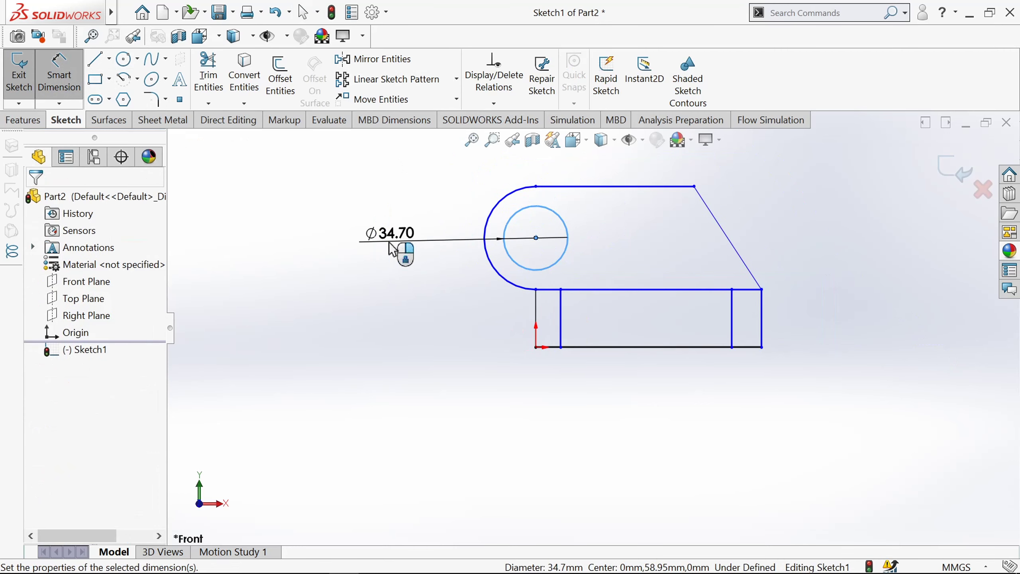
{"action": "type", "text": "20"}
{"action": "key", "text": "Return"}
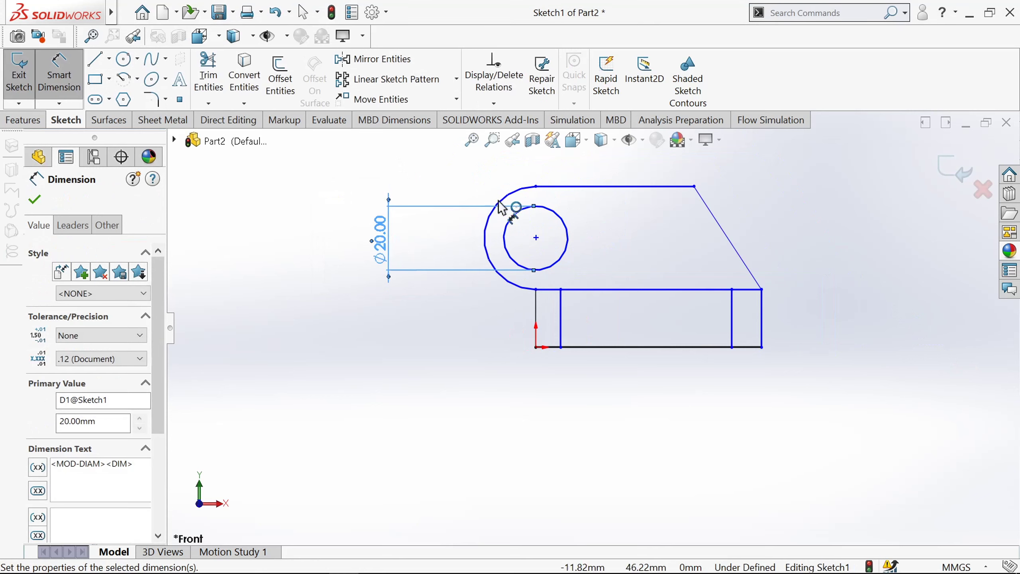
{"action": "left_click", "coordinate": [491, 222]}
{"action": "left_click", "coordinate": [433, 239]}
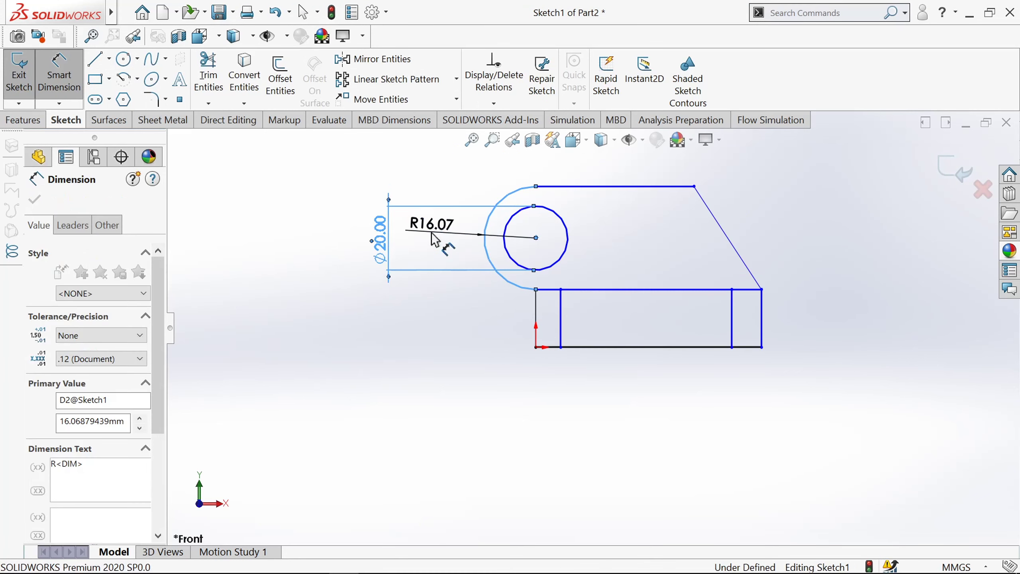
{"action": "type", "text": "20"}
{"action": "key", "text": "Return"}
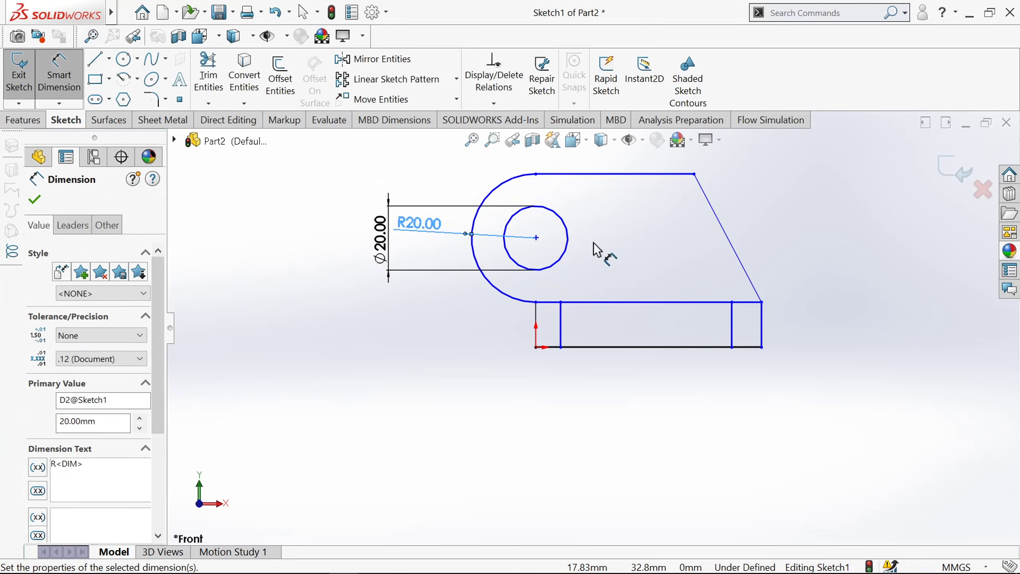
Dimension the top edge 50 mm, base length 100 mm and base height 20 mm.
{"action": "key", "text": "z"}
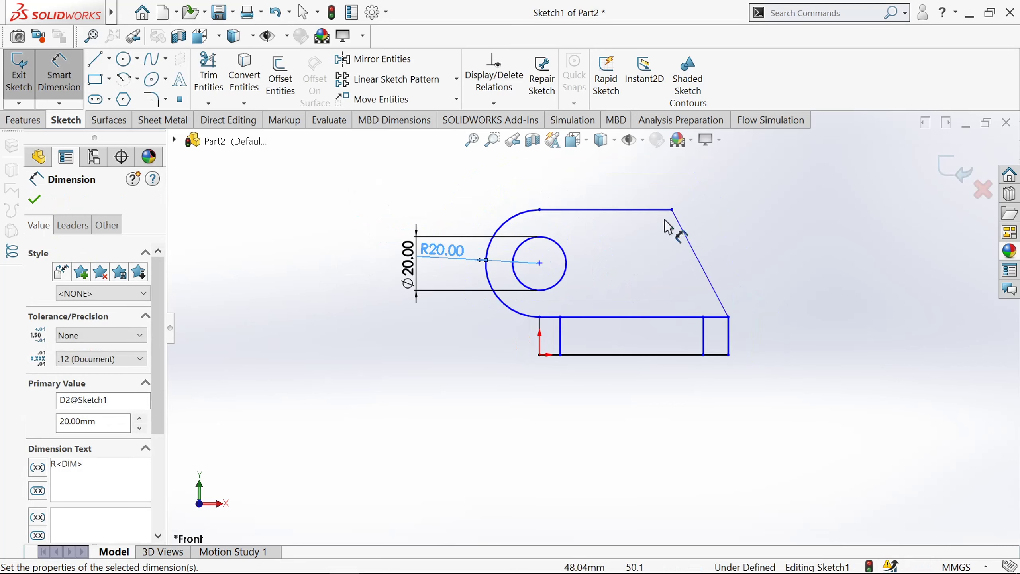
{"action": "left_click", "coordinate": [643, 212]}
{"action": "left_click", "coordinate": [618, 192]}
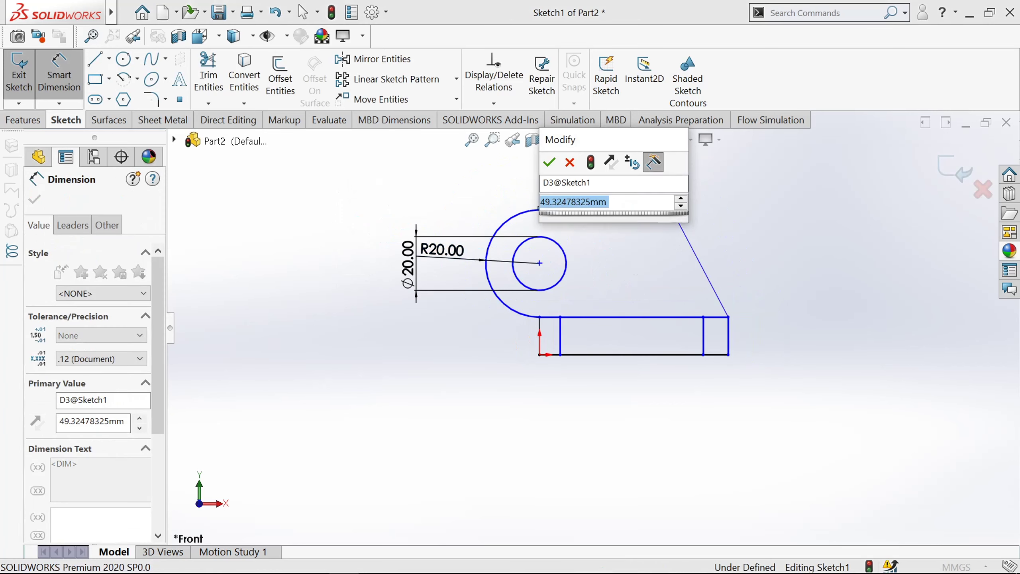
{"action": "type", "text": "50"}
{"action": "key", "text": "Return"}
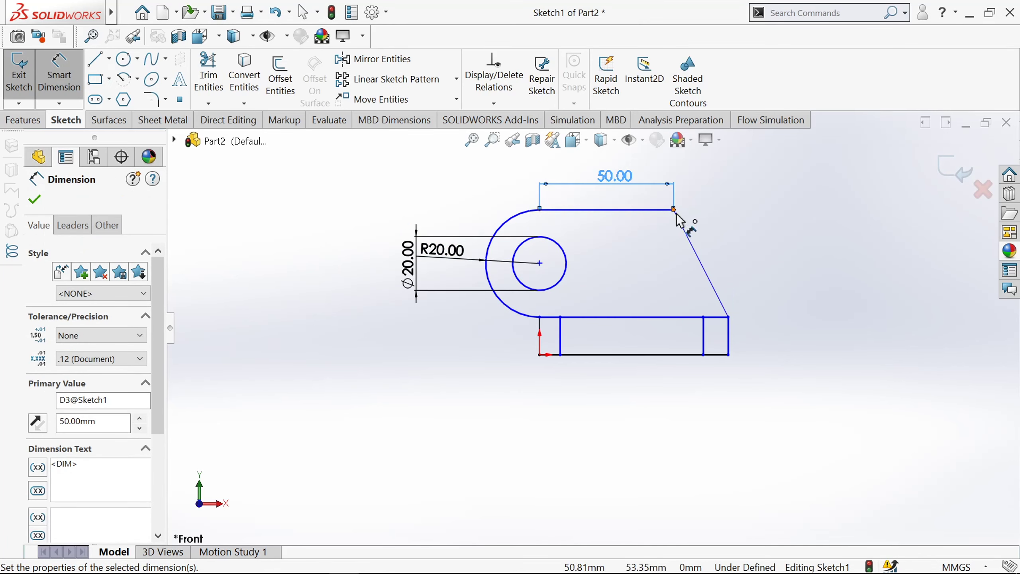
{"action": "left_click", "coordinate": [634, 354]}
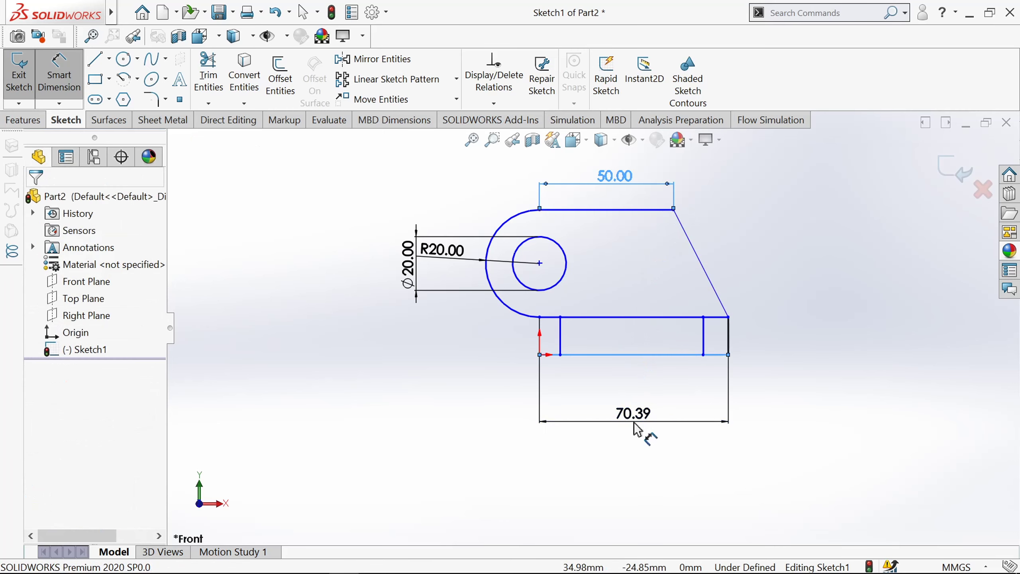
{"action": "left_click", "coordinate": [633, 421]}
{"action": "type", "text": "100"}
{"action": "key", "text": "Return"}
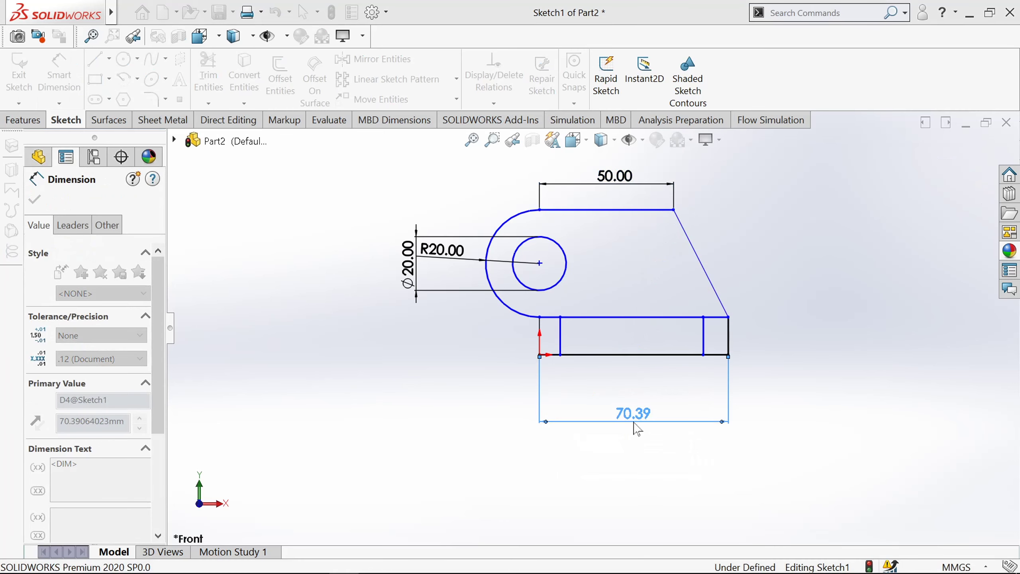
{"action": "scroll", "coordinate": [749, 374], "scroll_direction": "down", "scroll_amount": 1}
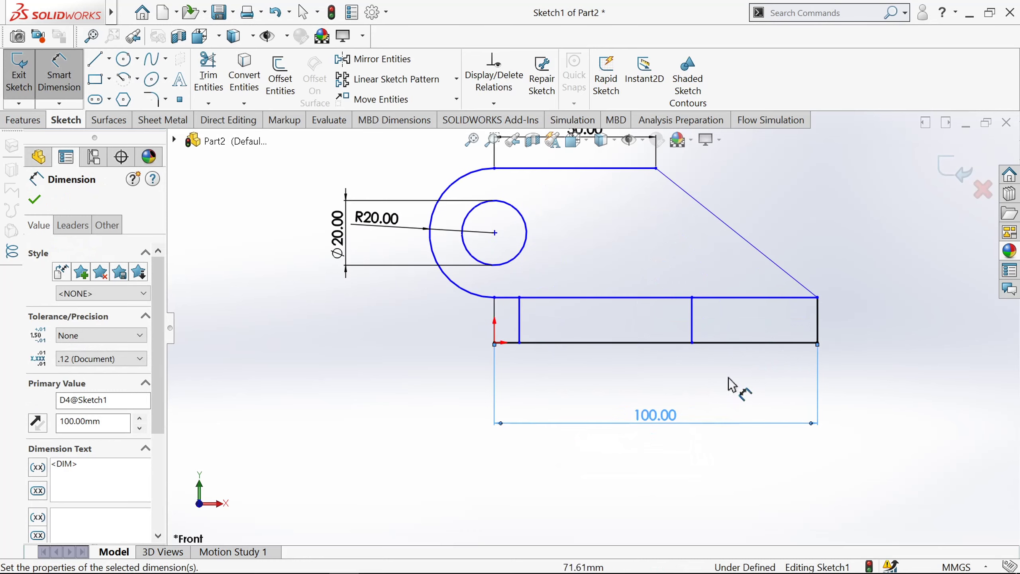
{"action": "left_click", "coordinate": [818, 326]}
{"action": "left_click", "coordinate": [868, 327]}
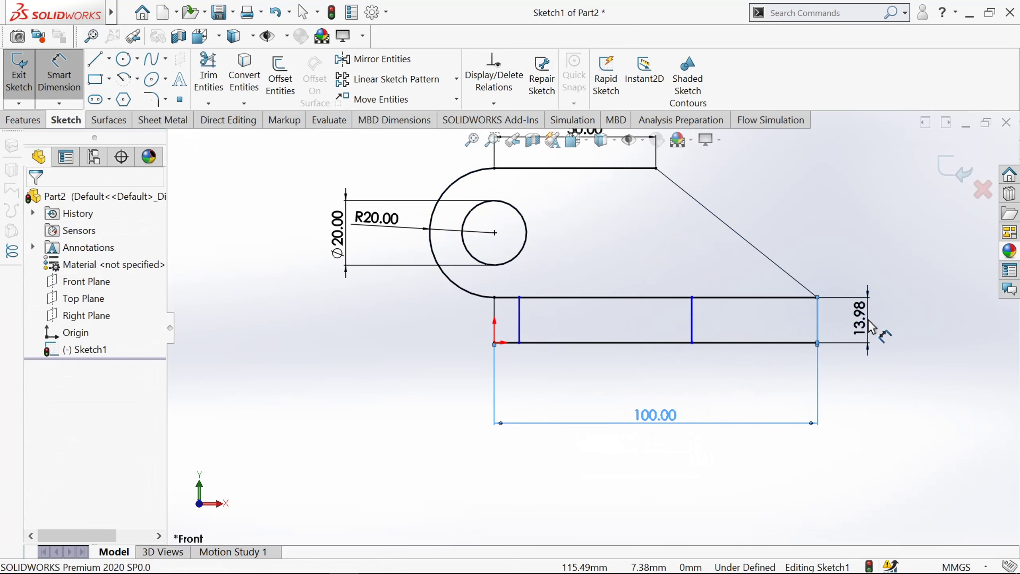
{"action": "type", "text": "2"}
{"action": "key", "text": "Return"}
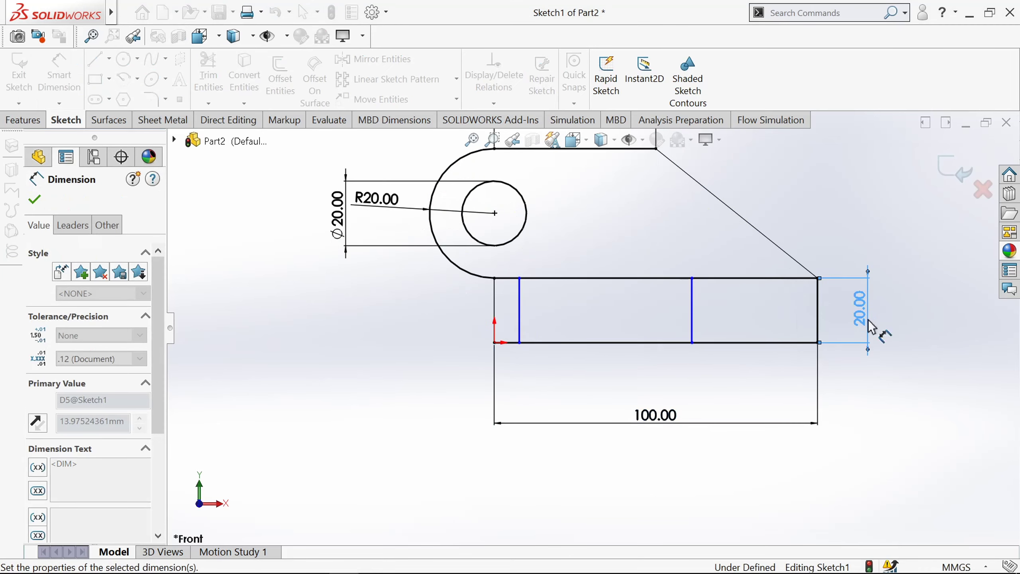
Dimension both end lug widths at 10 mm each.
{"action": "left_click", "coordinate": [817, 321]}
{"action": "left_click", "coordinate": [691, 293]}
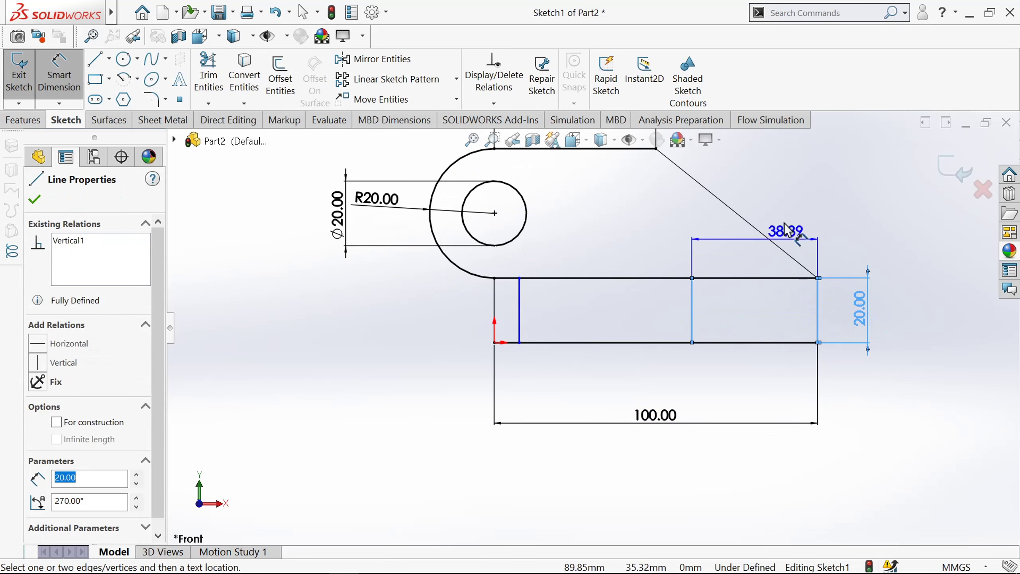
{"action": "left_click", "coordinate": [793, 211]}
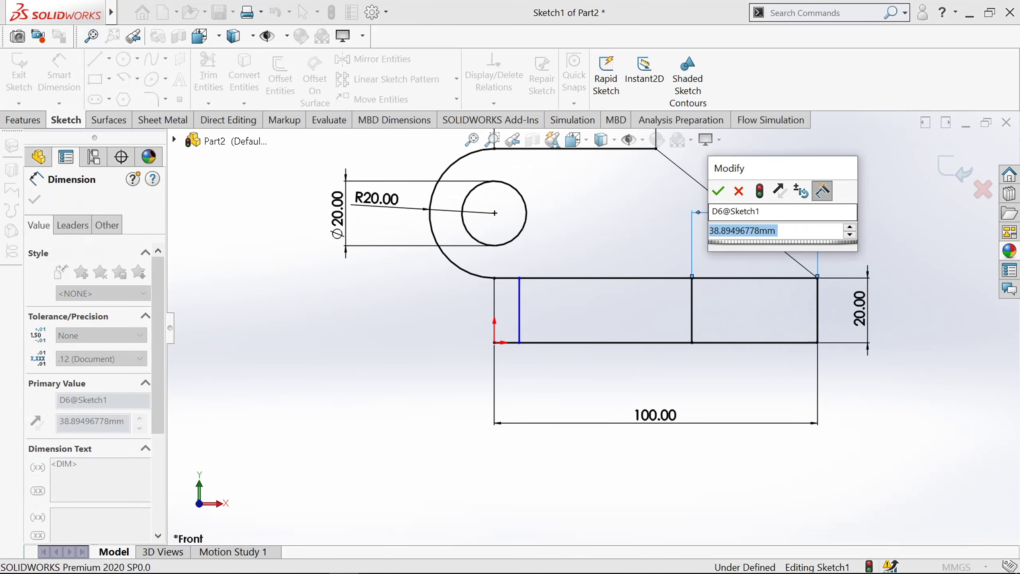
{"action": "type", "text": "10"}
{"action": "key", "text": "Return"}
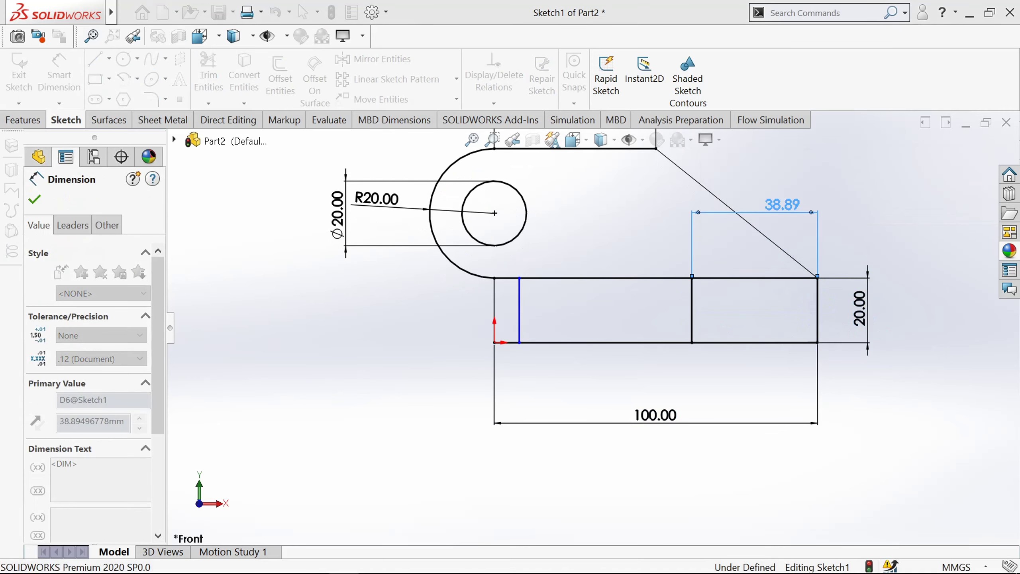
{"action": "left_click", "coordinate": [495, 317]}
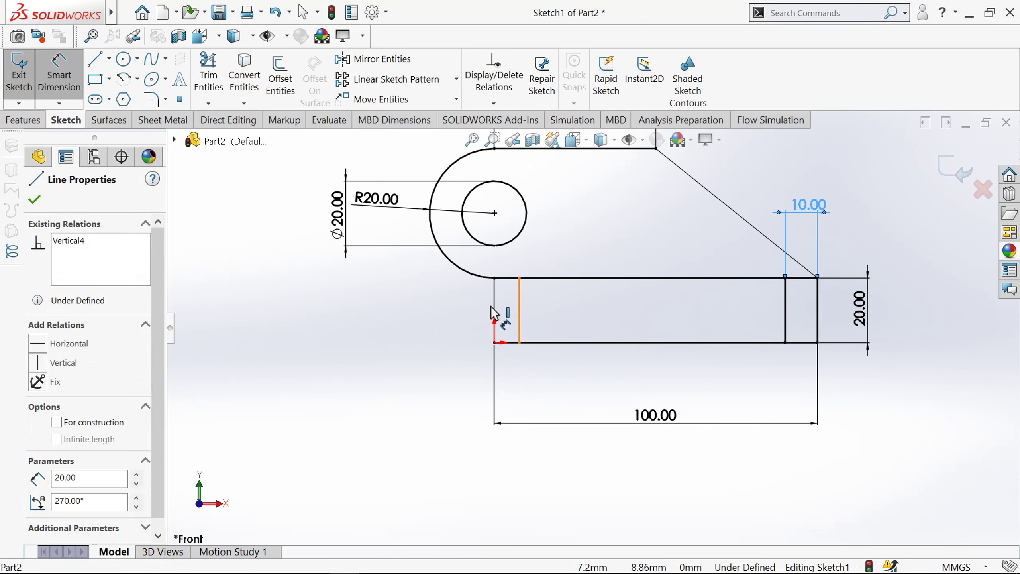
{"action": "left_click", "coordinate": [519, 317]}
{"action": "left_click", "coordinate": [480, 382]}
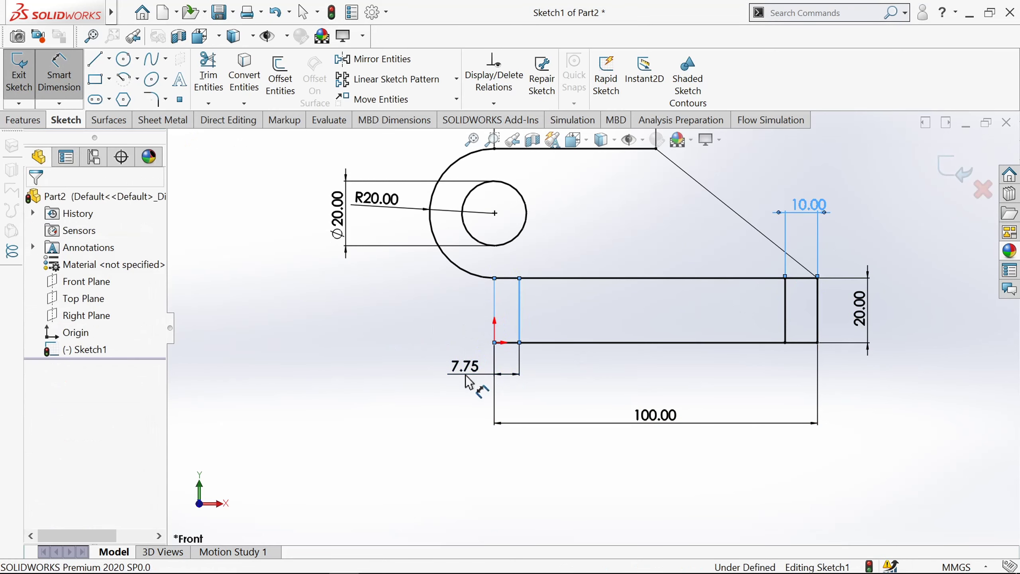
{"action": "type", "text": "10"}
{"action": "key", "text": "Return"}
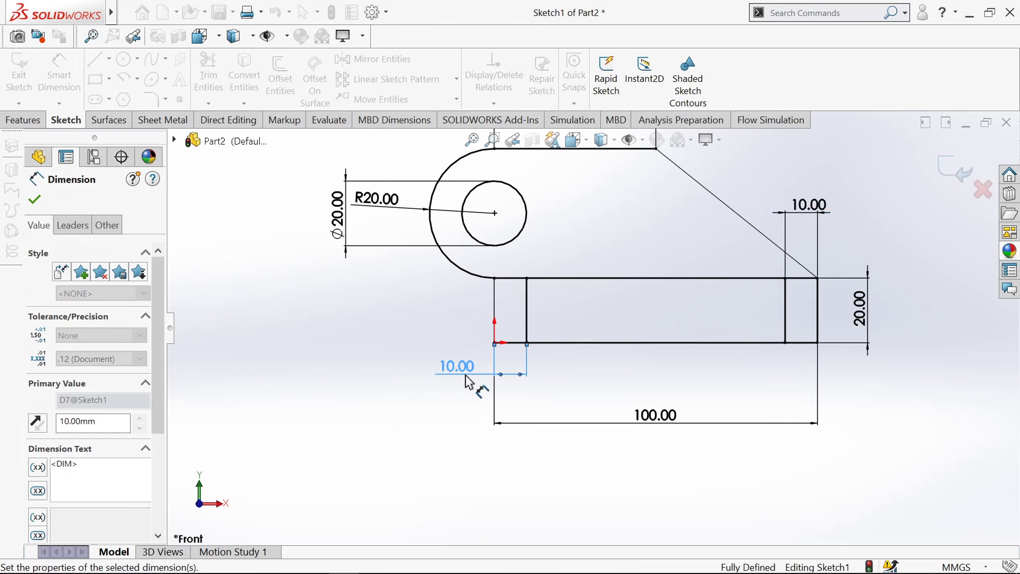
{"action": "scroll", "coordinate": [611, 328], "scroll_direction": "down", "scroll_amount": 2}
{"action": "scroll", "coordinate": [606, 318], "scroll_direction": "up", "scroll_amount": 3}
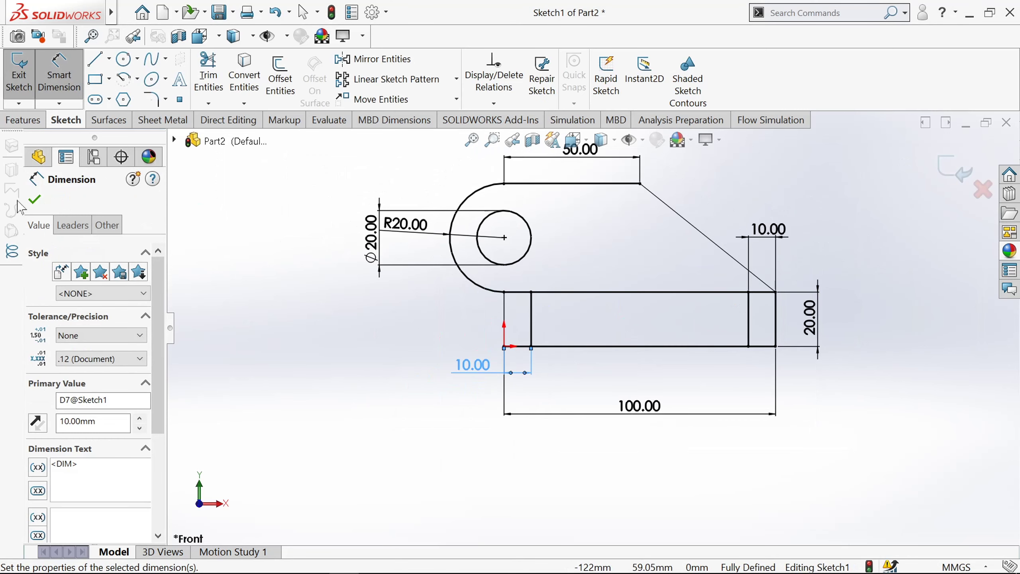
{"action": "left_click", "coordinate": [35, 199]}
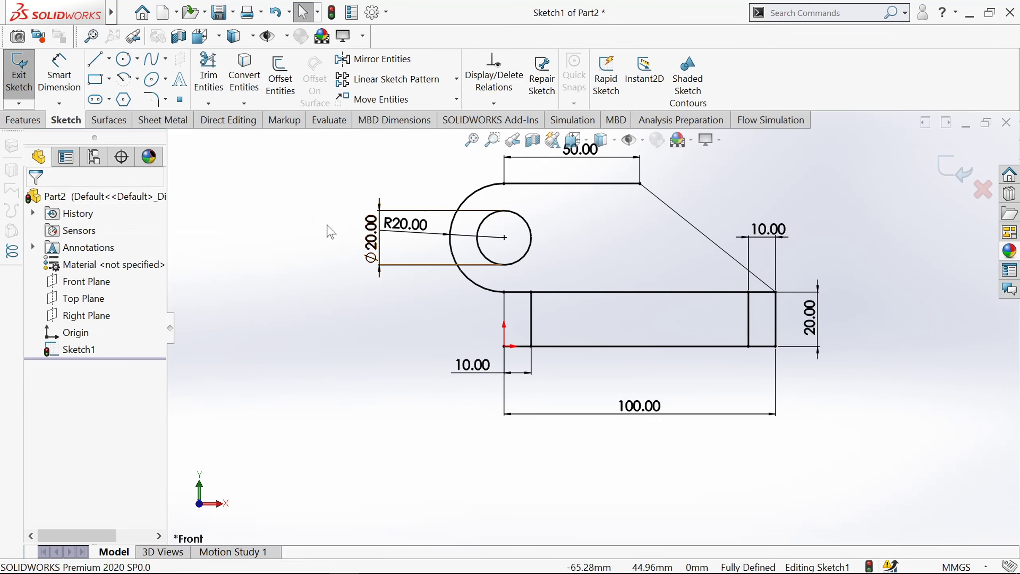
Exit the sketch and extrude the eye plate region 10 mm.
{"action": "mouse_move", "coordinate": [330, 232]}
{"action": "middle_mouse_down"}
{"action": "mouse_move", "coordinate": [285, 232]}
{"action": "mouse_move", "coordinate": [203, 176]}
{"action": "middle_mouse_up"}
{"action": "left_click", "coordinate": [9, 87]}
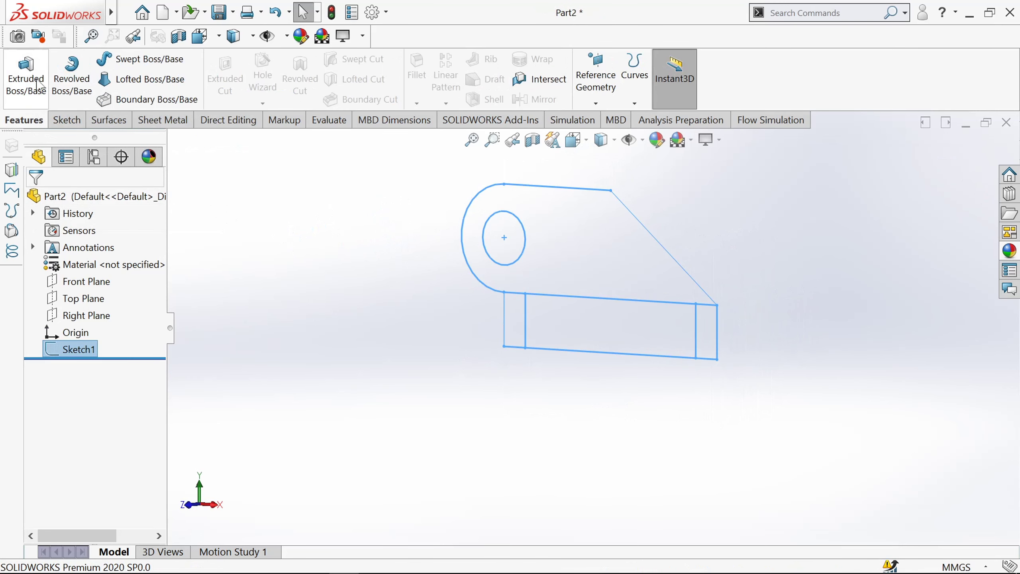
{"action": "left_click", "coordinate": [26, 75]}
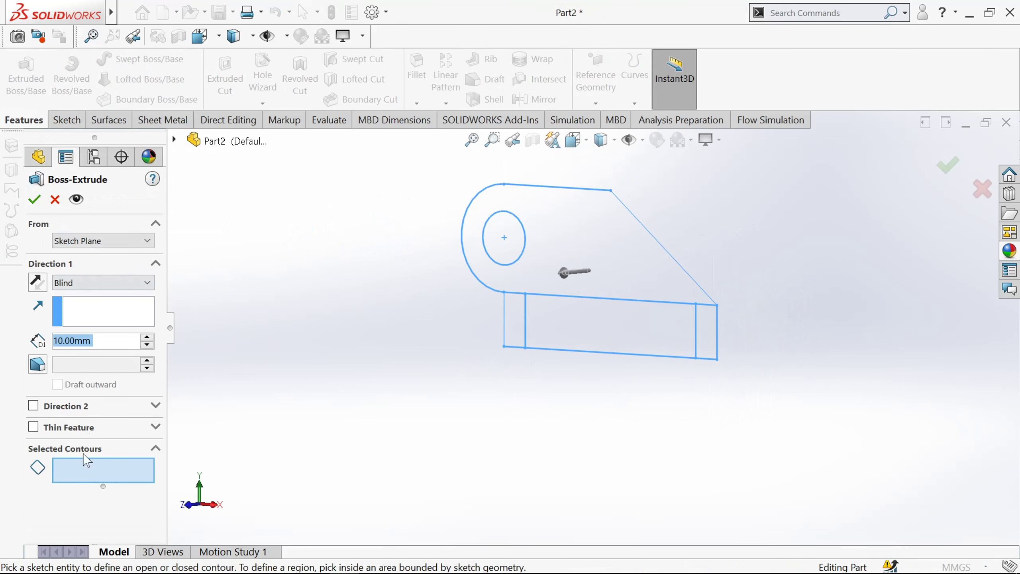
{"action": "left_click", "coordinate": [536, 245]}
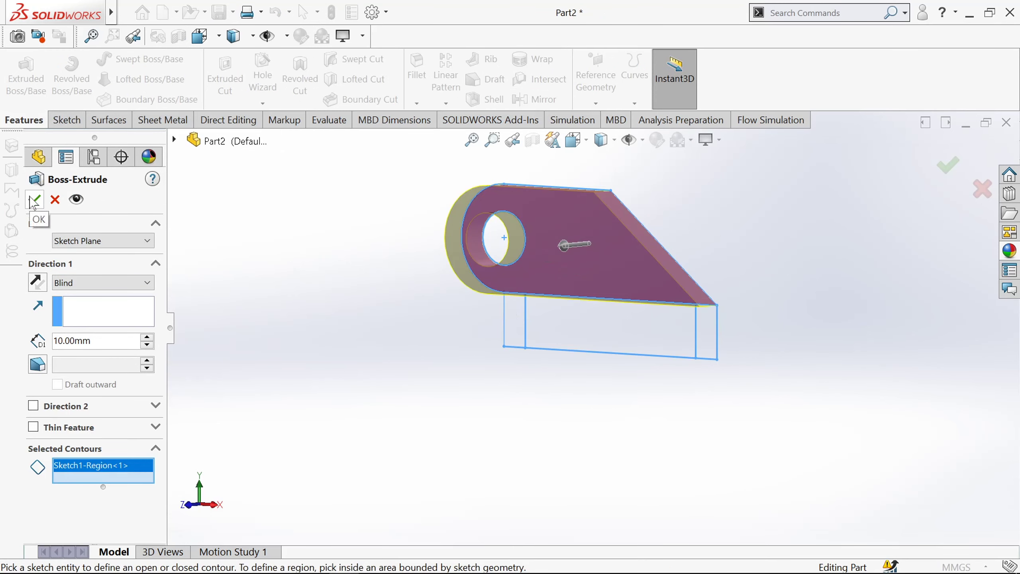
{"action": "left_click", "coordinate": [34, 199]}
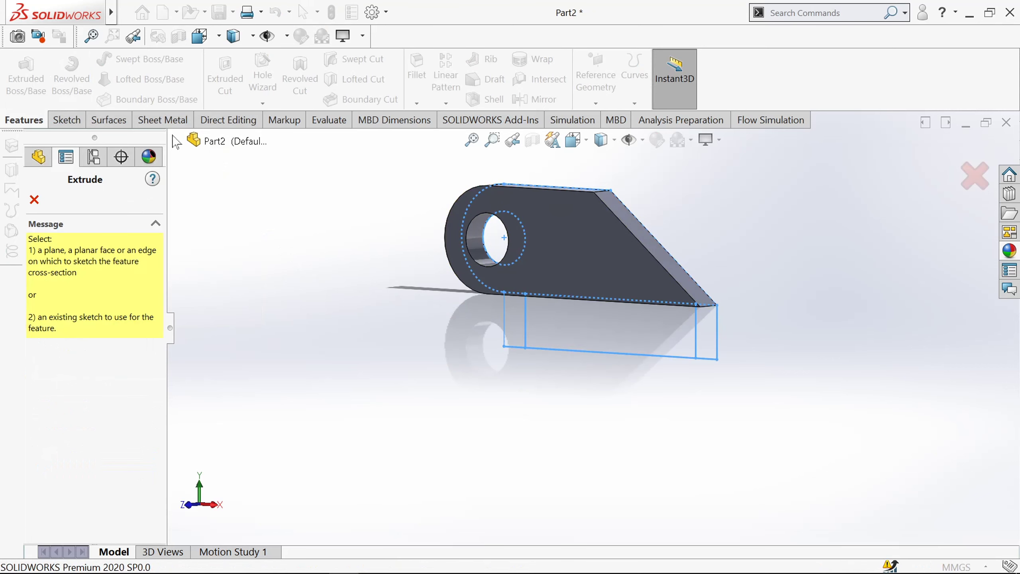
Extrude Sketch1's three base regions 20 mm as a second boss.
{"action": "left_click", "coordinate": [175, 142]}
{"action": "left_click", "coordinate": [193, 310]}
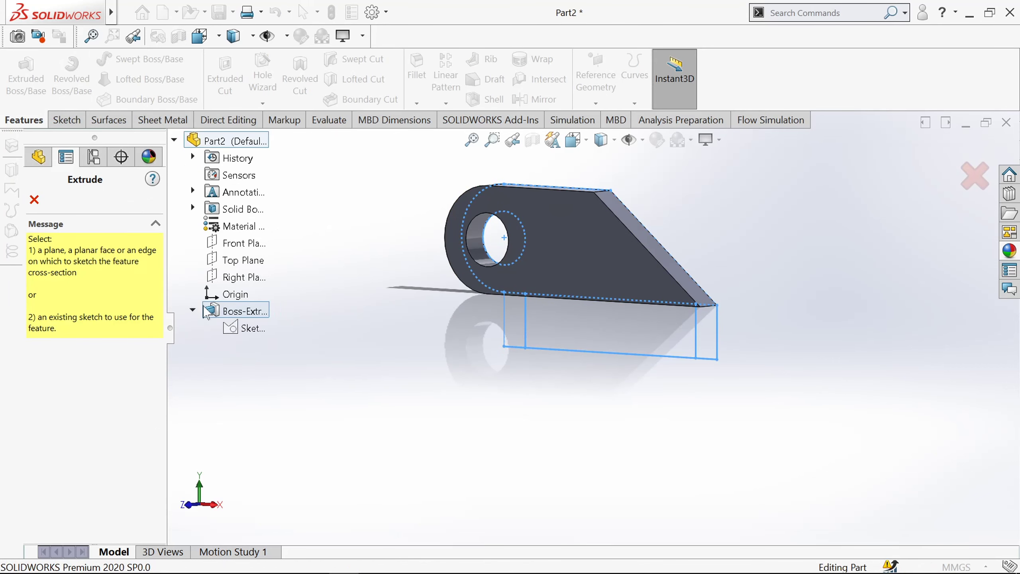
{"action": "left_click", "coordinate": [247, 329]}
{"action": "left_click", "coordinate": [509, 324]}
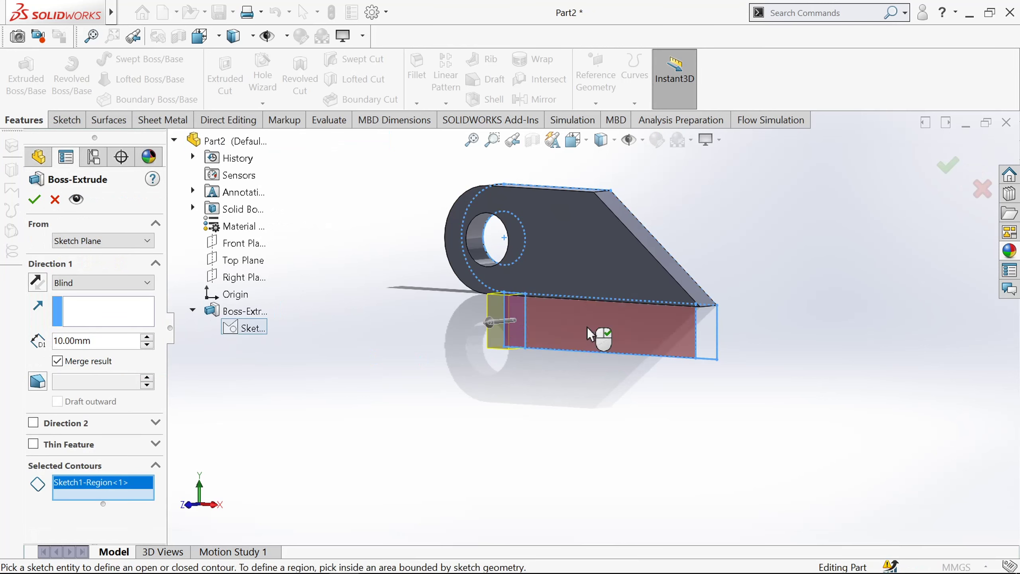
{"action": "left_click", "coordinate": [587, 328]}
{"action": "left_click", "coordinate": [712, 333]}
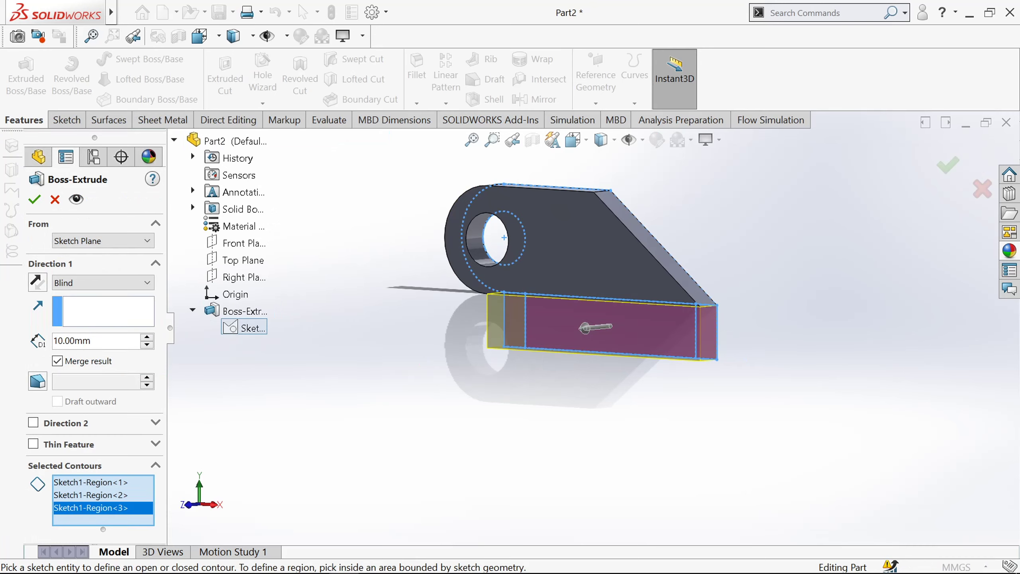
{"action": "type", "text": "20"}
{"action": "key", "text": "Return"}
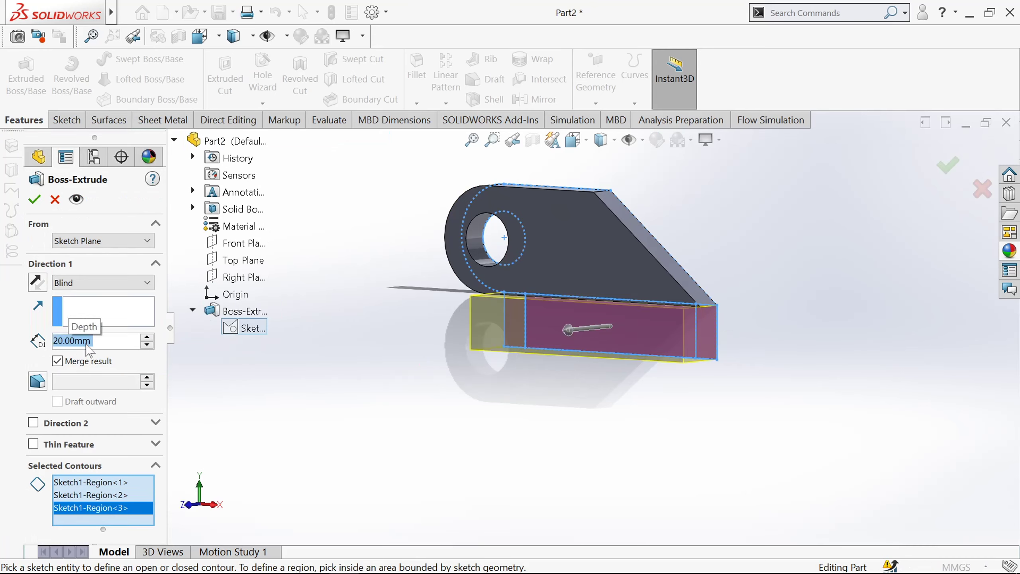
{"action": "left_click", "coordinate": [34, 199]}
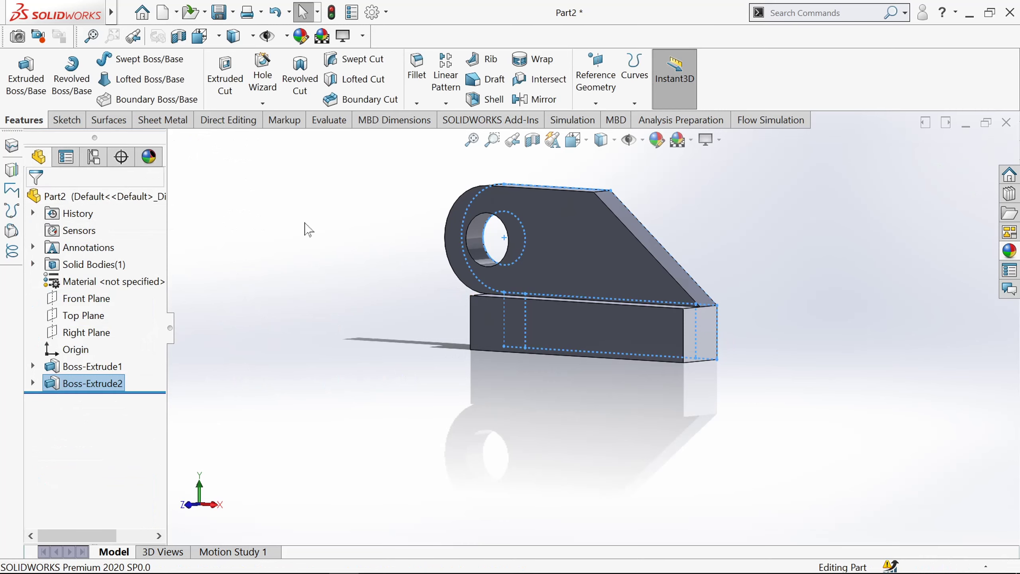
Extrude both end lug regions of Sketch1 20 mm deep from a 20 mm offset.
{"action": "left_click", "coordinate": [26, 77]}
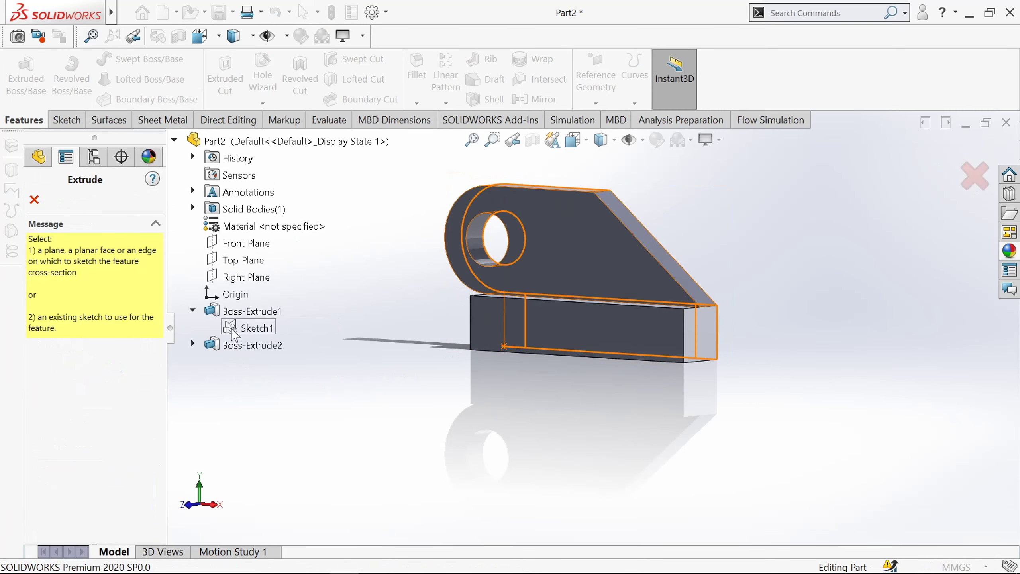
{"action": "left_click", "coordinate": [257, 328]}
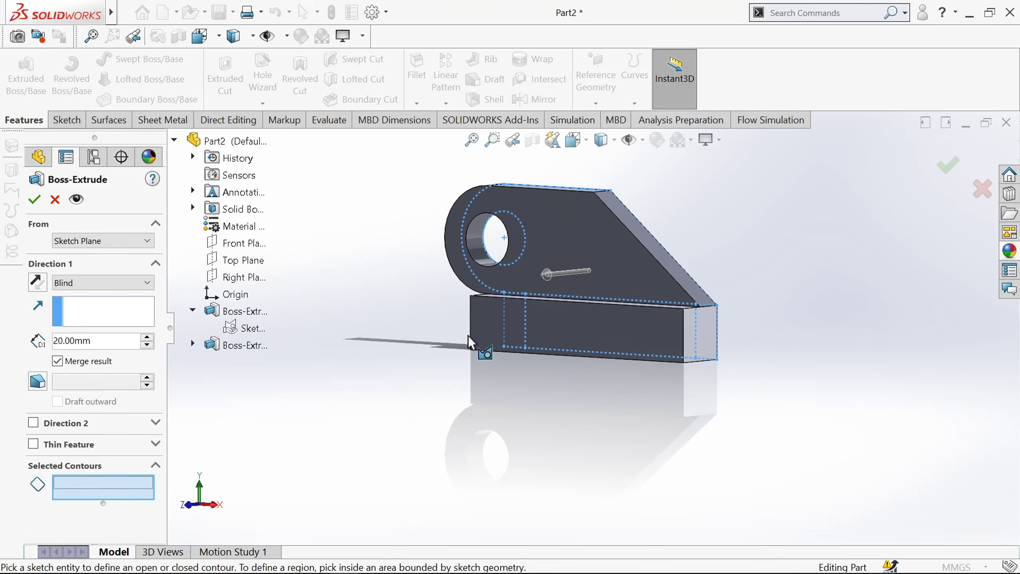
{"action": "mouse_move", "coordinate": [470, 341]}
{"action": "middle_mouse_down"}
{"action": "mouse_move", "coordinate": [364, 348]}
{"action": "mouse_move", "coordinate": [529, 374]}
{"action": "middle_mouse_up"}
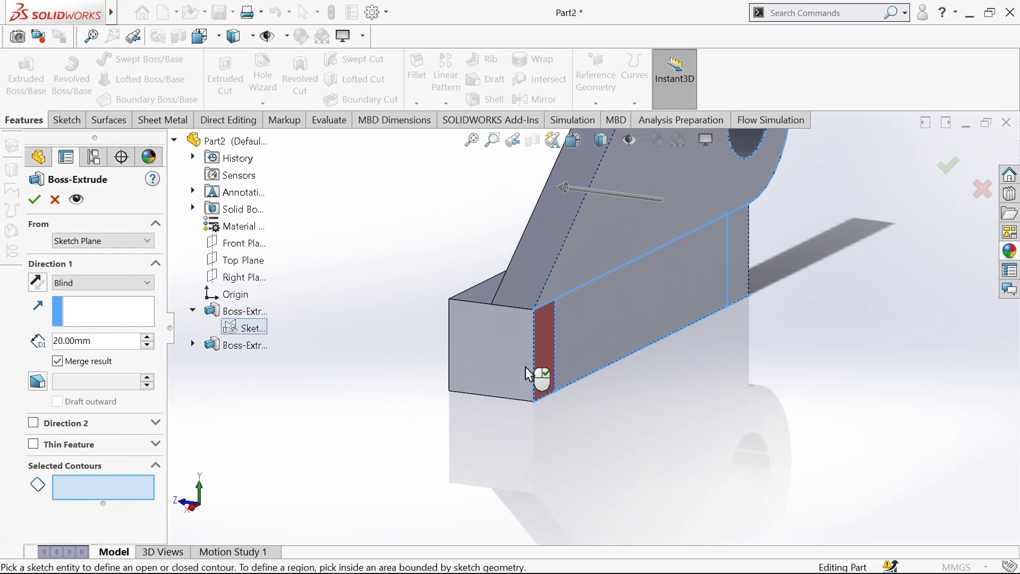
{"action": "left_click", "coordinate": [543, 324]}
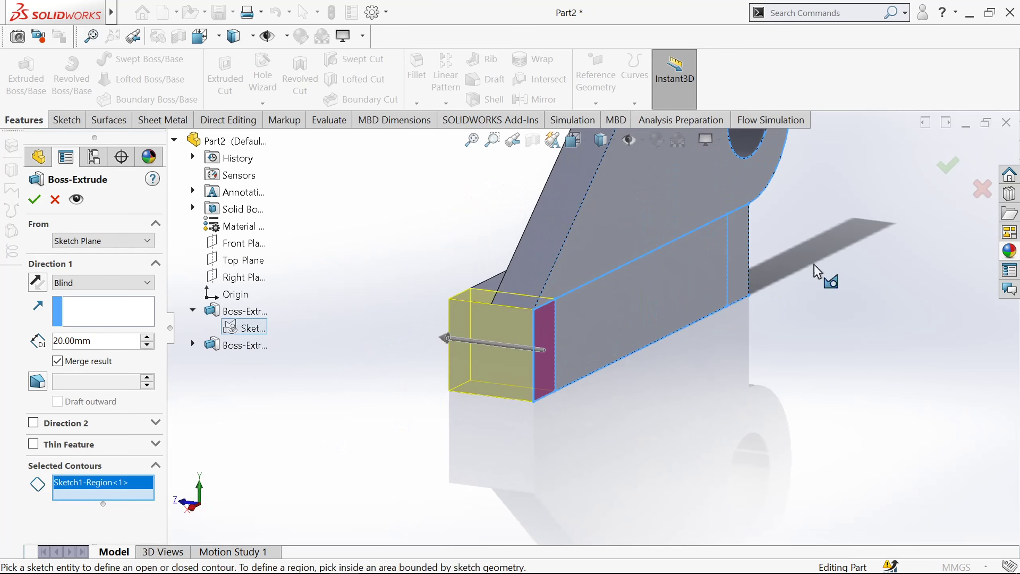
{"action": "left_click", "coordinate": [741, 249]}
{"action": "left_click", "coordinate": [73, 240]}
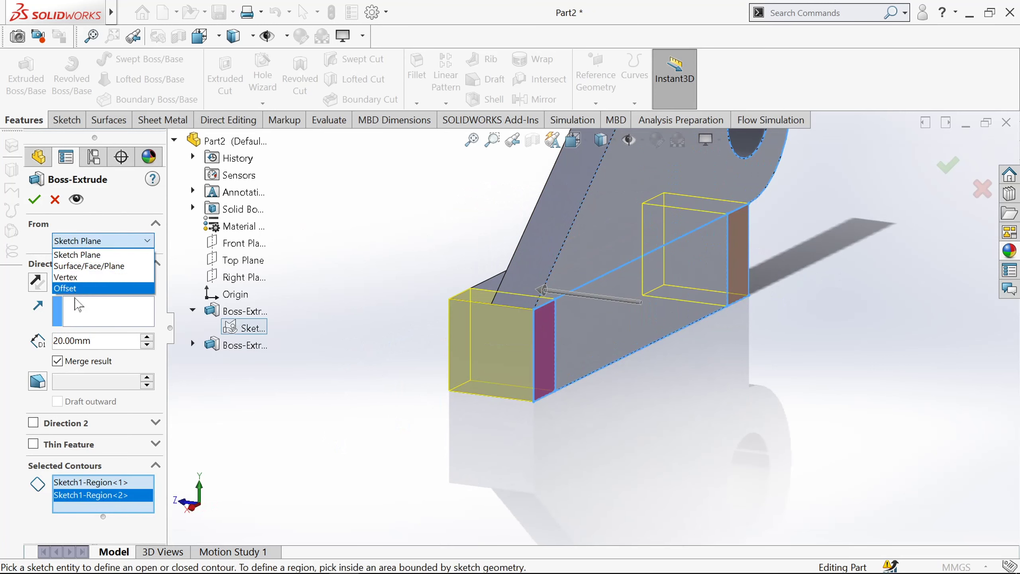
{"action": "left_click", "coordinate": [87, 288]}
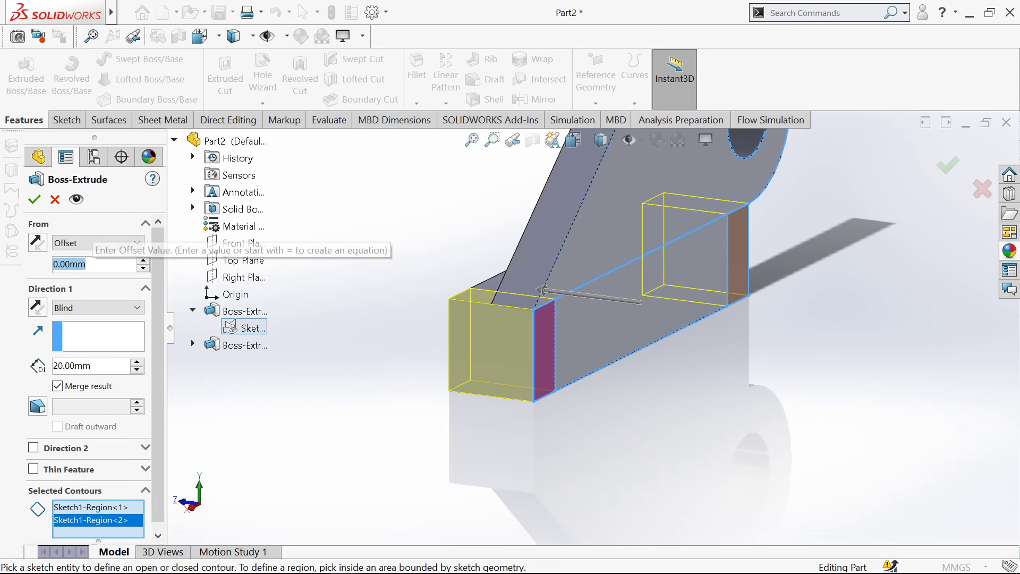
{"action": "type", "text": "20"}
{"action": "key", "text": "Return"}
{"action": "scroll", "coordinate": [444, 291], "scroll_direction": "down", "scroll_amount": 2}
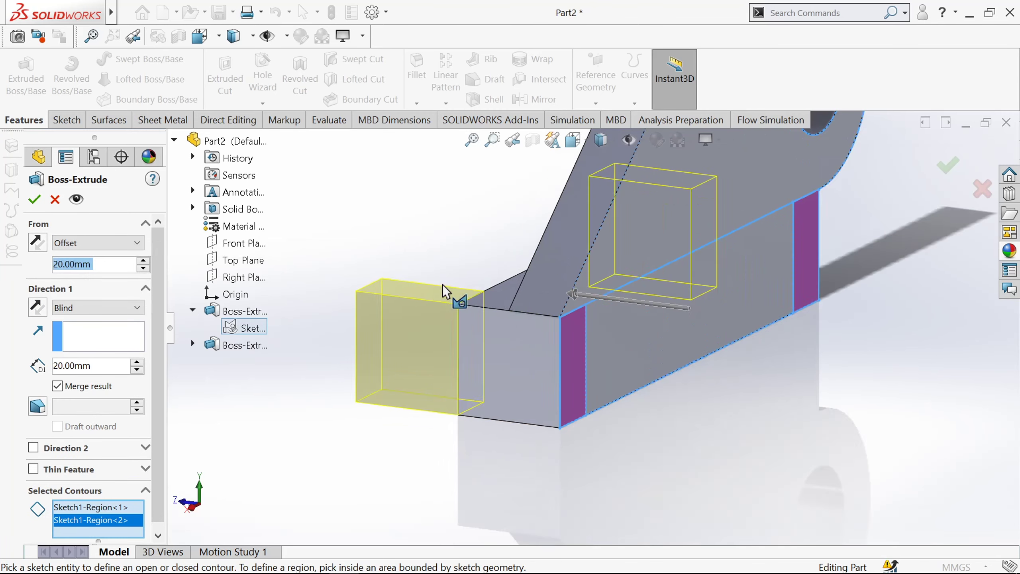
{"action": "scroll", "coordinate": [444, 291], "scroll_direction": "down", "scroll_amount": 2}
{"action": "scroll", "coordinate": [444, 292], "scroll_direction": "up", "scroll_amount": 1}
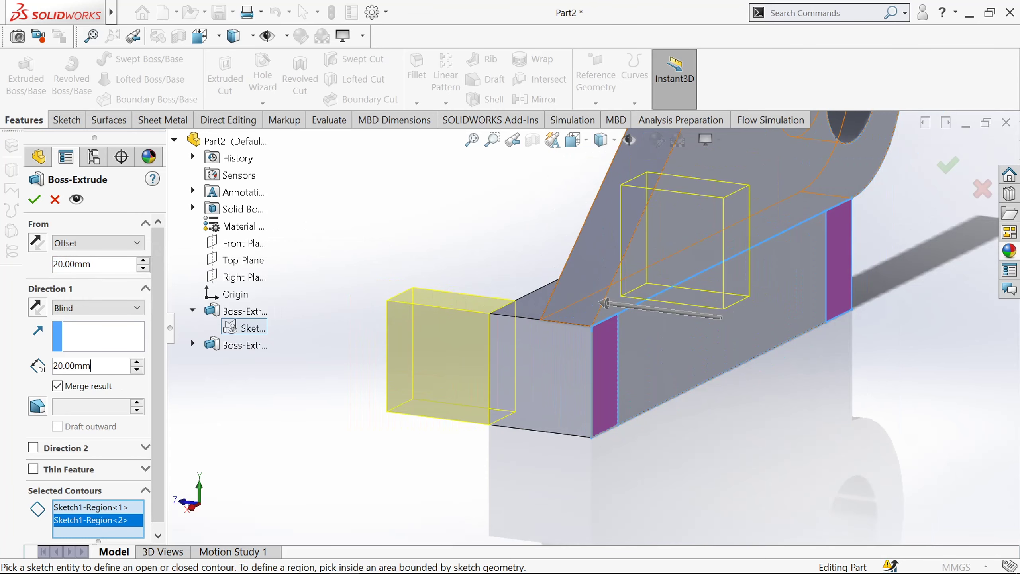
{"action": "left_click", "coordinate": [34, 199]}
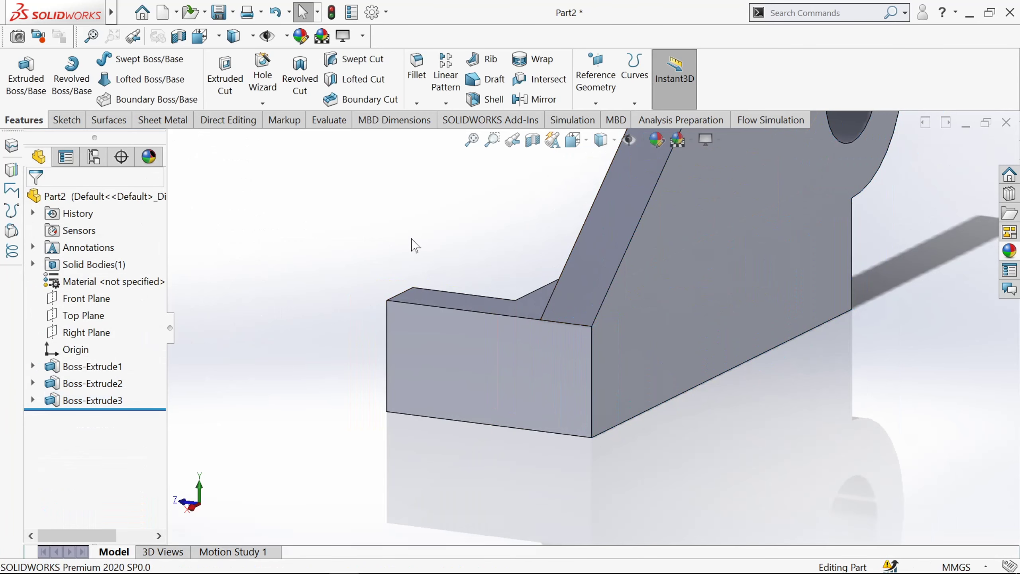
Round the outer vertical edges of both end lugs with 10 mm fillets.
{"action": "mouse_move", "coordinate": [410, 244]}
{"action": "middle_mouse_down"}
{"action": "mouse_move", "coordinate": [497, 271]}
{"action": "mouse_move", "coordinate": [569, 325]}
{"action": "middle_mouse_up"}
{"action": "left_click", "coordinate": [494, 264]}
{"action": "scroll", "coordinate": [493, 264], "scroll_direction": "up", "scroll_amount": 3}
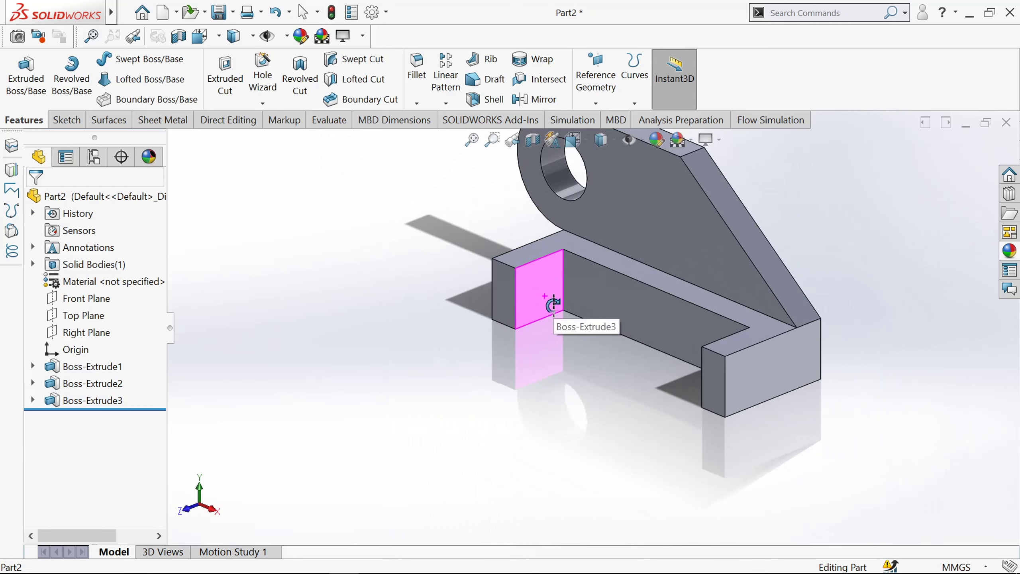
{"action": "key", "text": "Escape"}
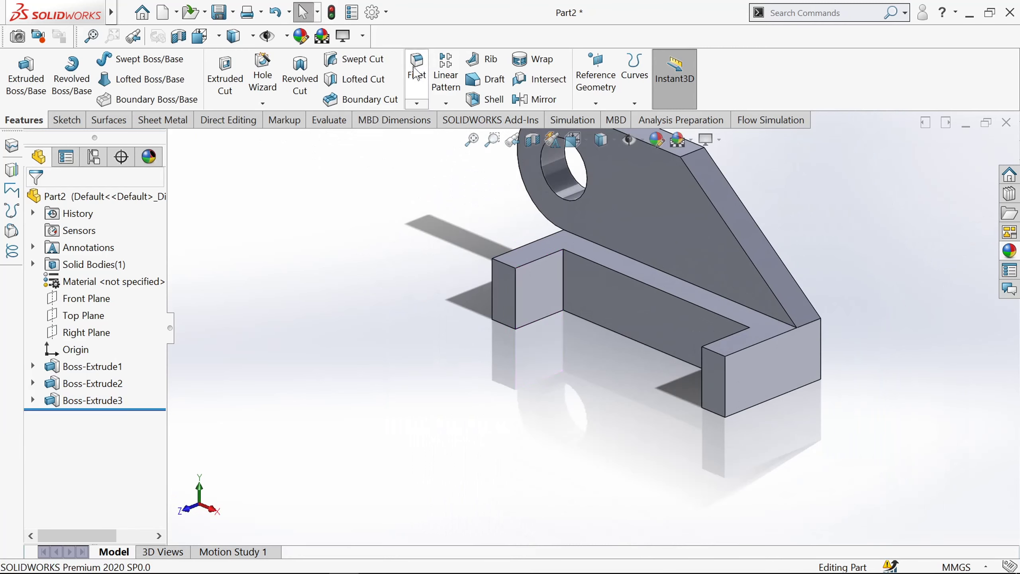
{"action": "left_click", "coordinate": [416, 79]}
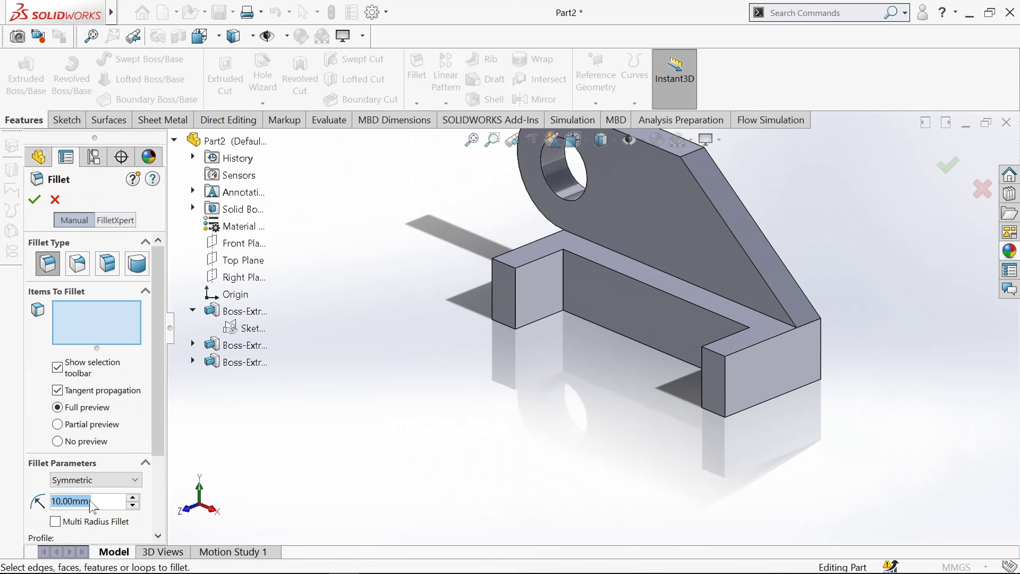
{"action": "left_click", "coordinate": [508, 266]}
{"action": "left_click", "coordinate": [510, 334]}
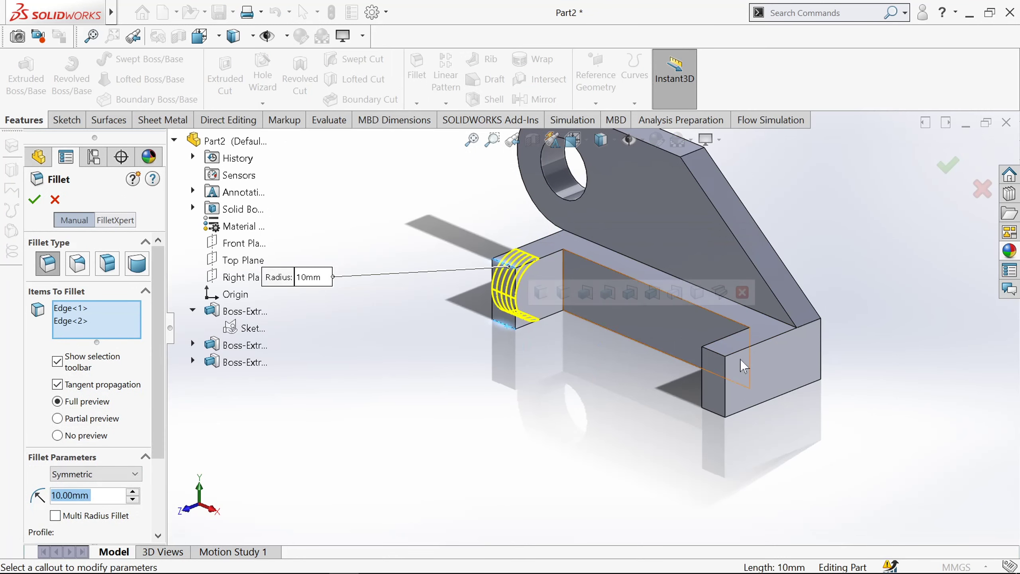
{"action": "left_click", "coordinate": [717, 361]}
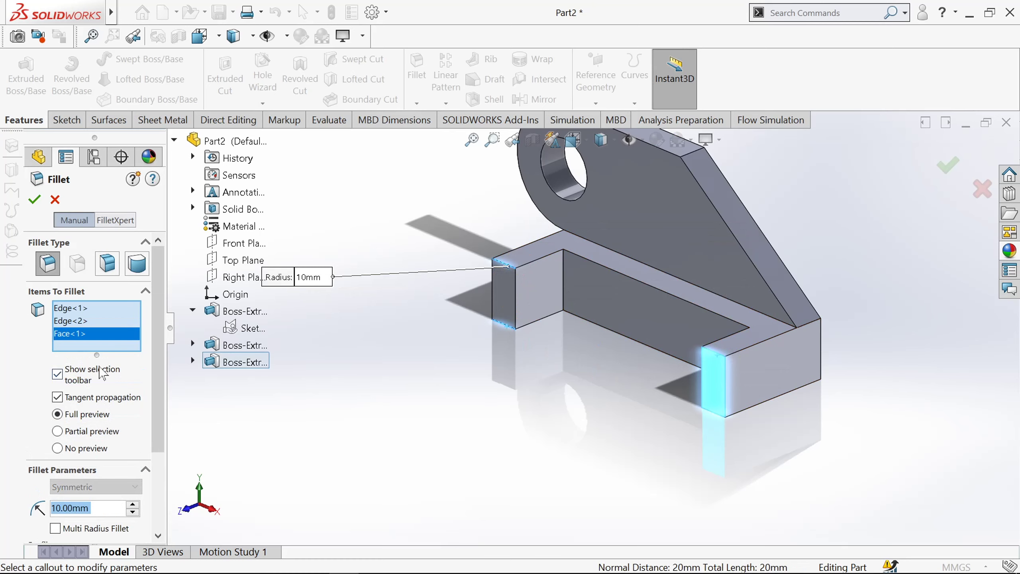
{"action": "right_click", "coordinate": [76, 339]}
{"action": "left_click", "coordinate": [105, 360]}
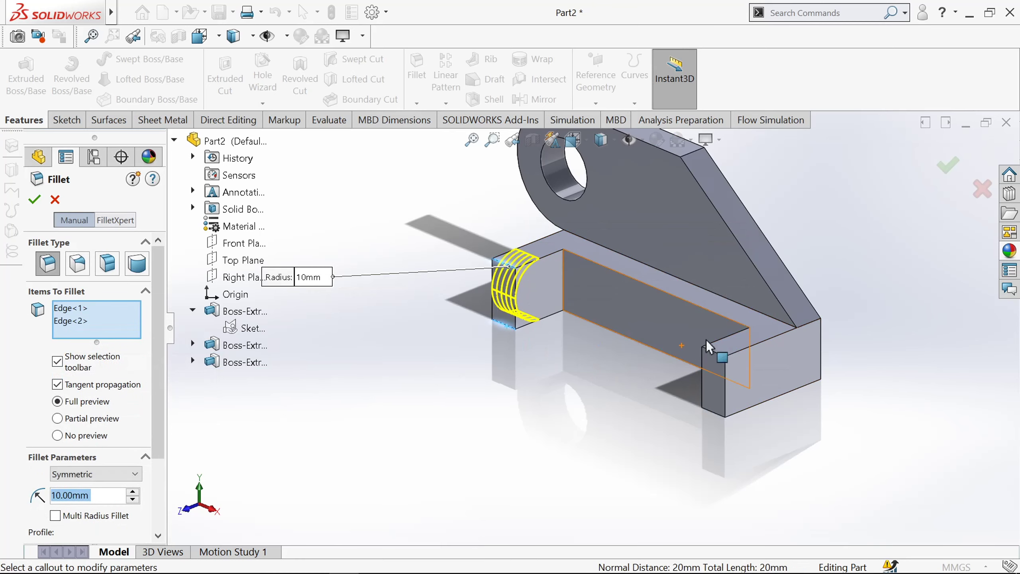
{"action": "left_click", "coordinate": [710, 353]}
{"action": "left_click", "coordinate": [715, 416]}
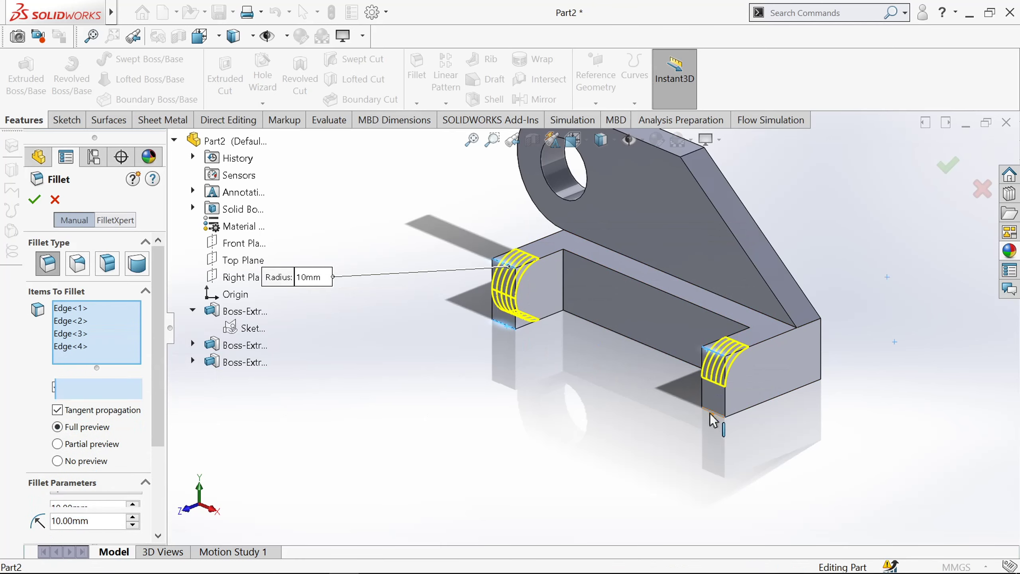
{"action": "left_click", "coordinate": [42, 201]}
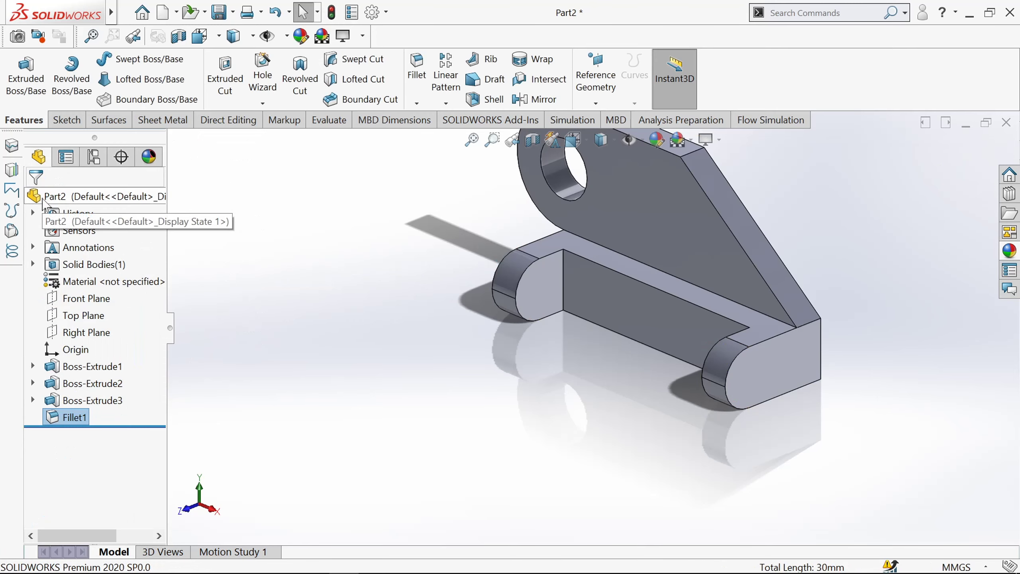
Fillet the two long base edges with a 5 mm radius.
{"action": "key", "text": "Return"}
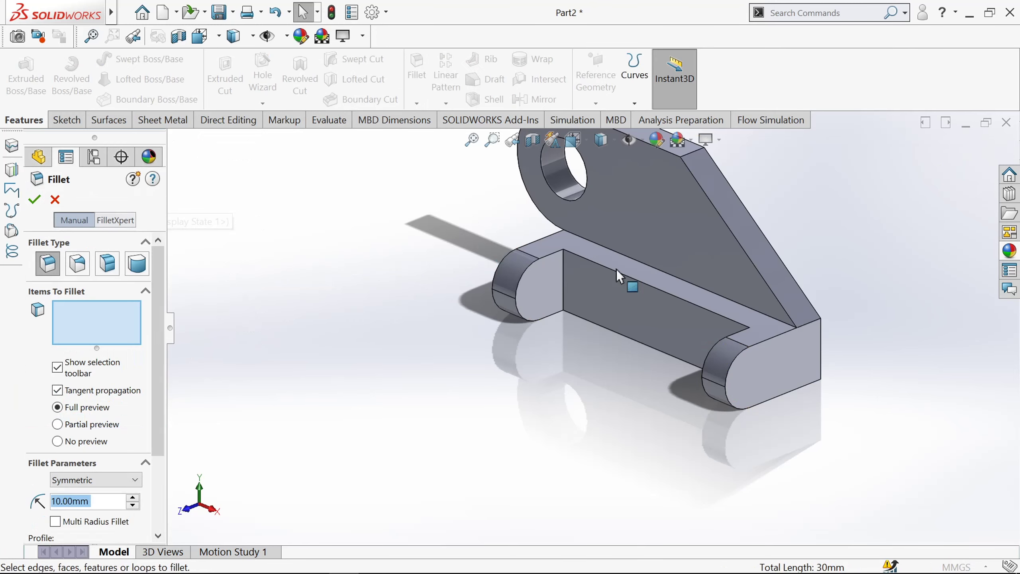
{"action": "left_click", "coordinate": [611, 331]}
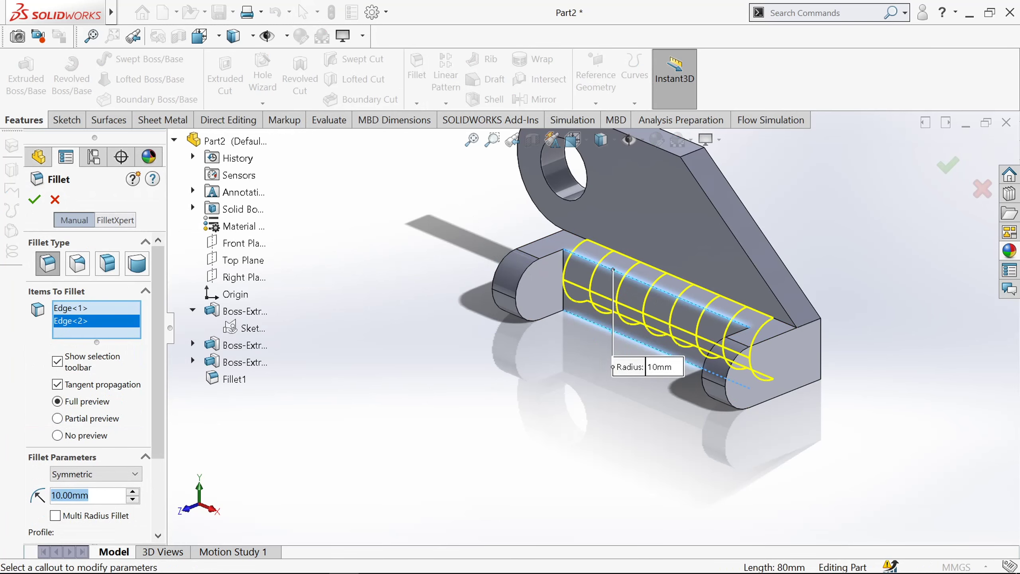
{"action": "type", "text": "5"}
{"action": "key", "text": "Return"}
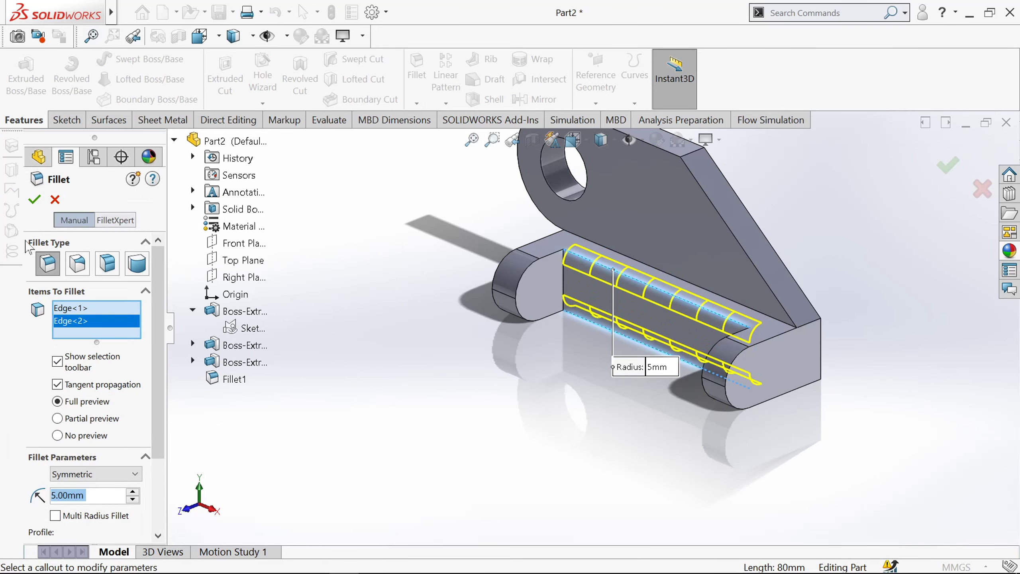
{"action": "key", "text": "Return"}
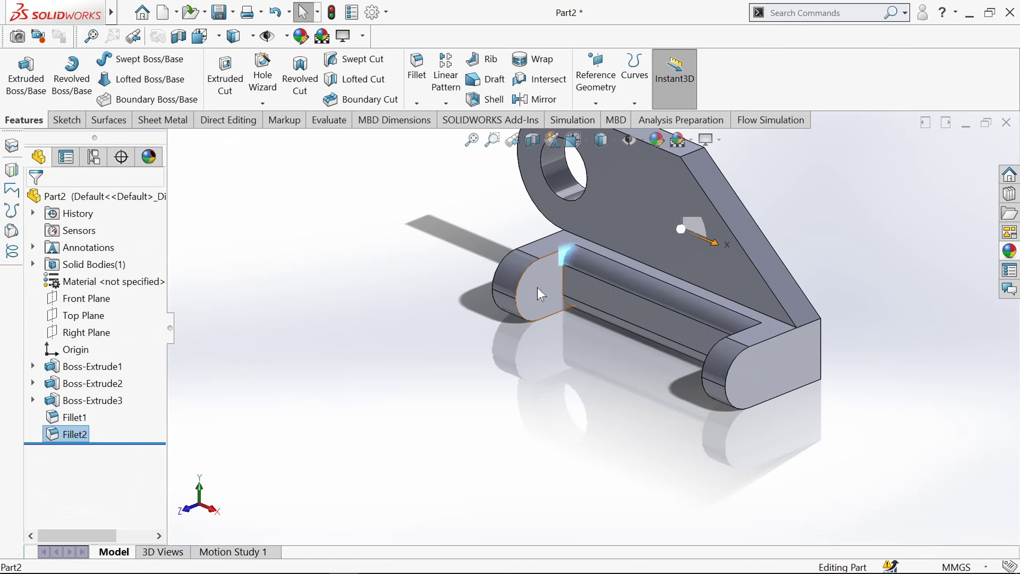
{"action": "left_click", "coordinate": [537, 287]}
Start a sketch on the near lug's rounded face with a circle at its arc centre.
{"action": "left_click", "coordinate": [661, 252]}
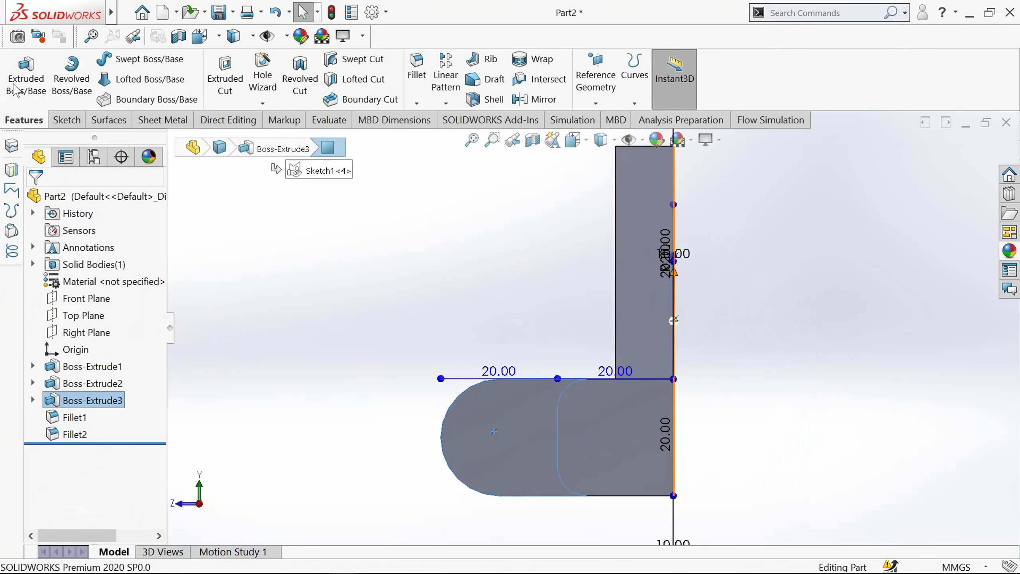
{"action": "left_click", "coordinate": [66, 120]}
{"action": "left_click", "coordinate": [19, 66]}
{"action": "left_click", "coordinate": [123, 59]}
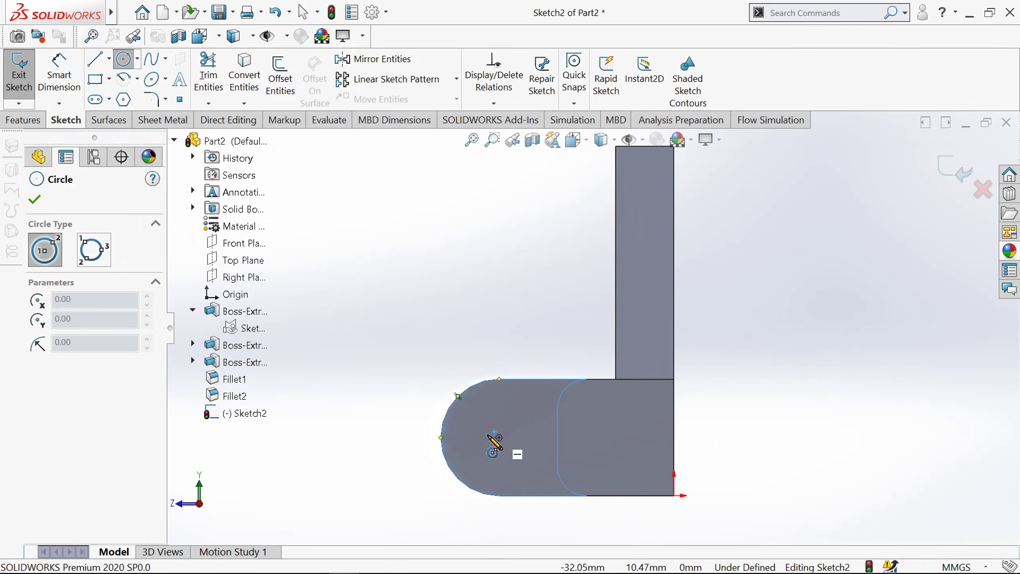
{"action": "left_click", "coordinate": [499, 437]}
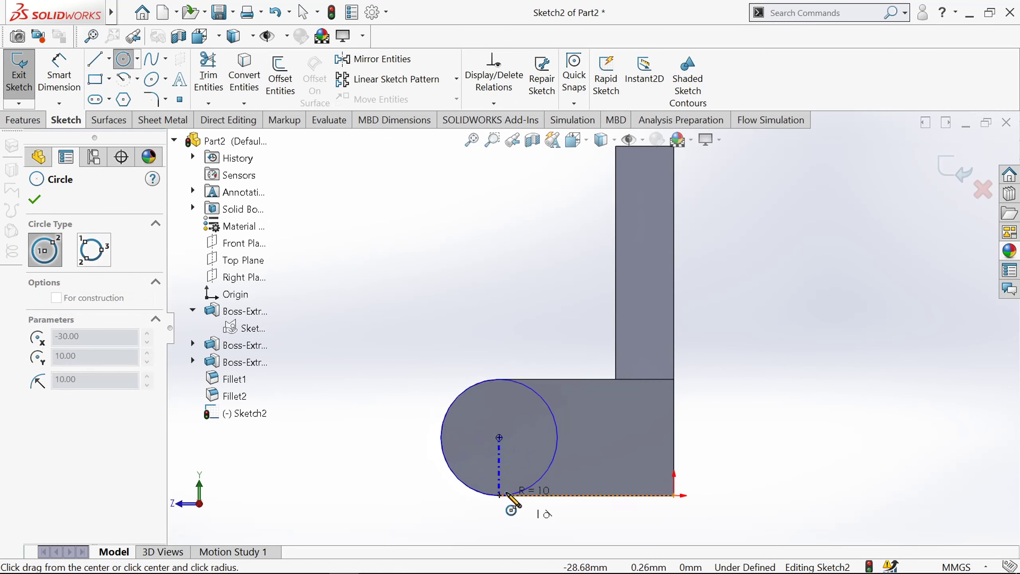
{"action": "left_click", "coordinate": [500, 478]}
Dimension the circle to Ø12 mm and exit the sketch.
{"action": "right_click_drag", "start_coordinate": [507, 486], "coordinate": [504, 442]}
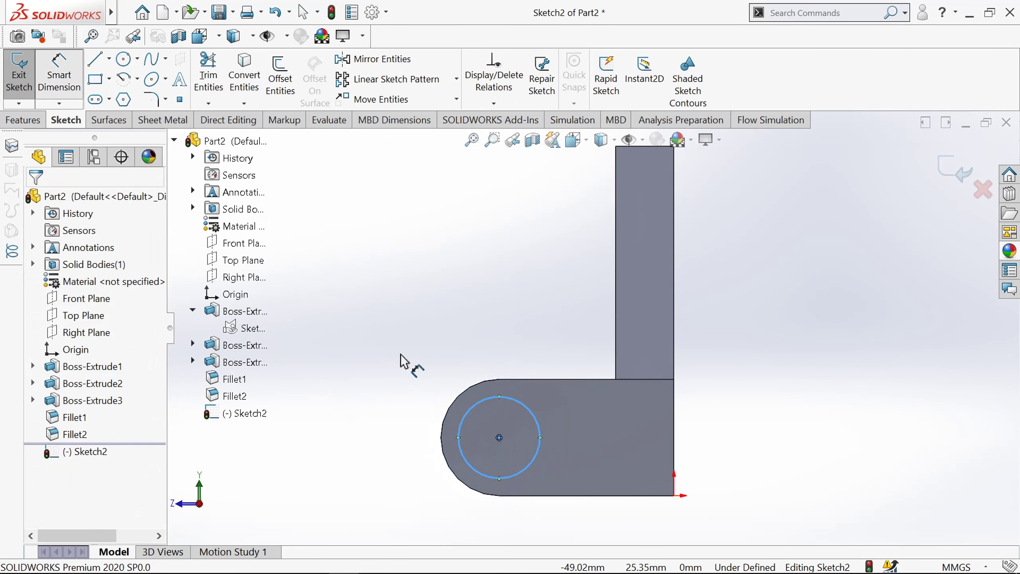
{"action": "left_click", "coordinate": [448, 432]}
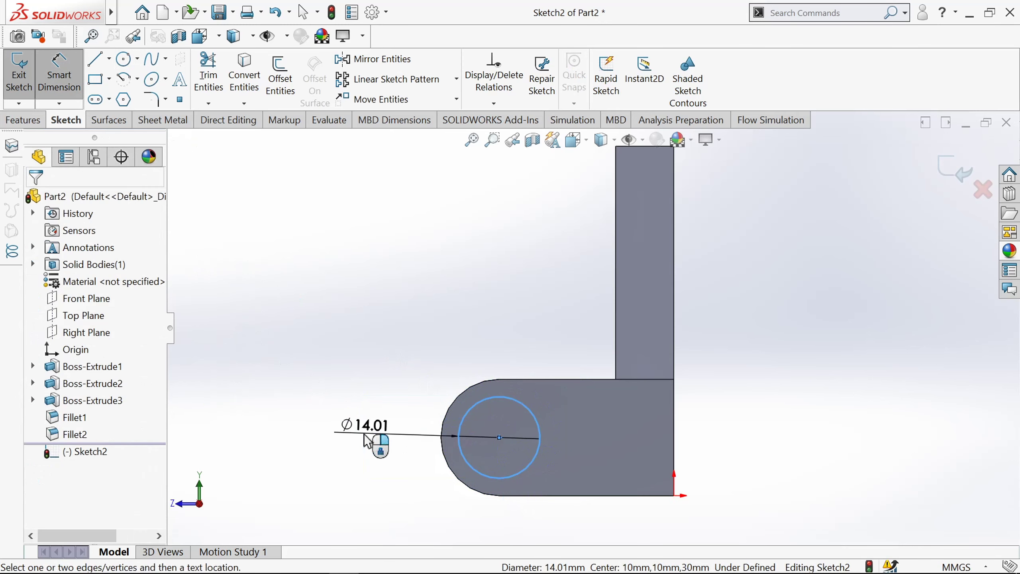
{"action": "left_click", "coordinate": [375, 442]}
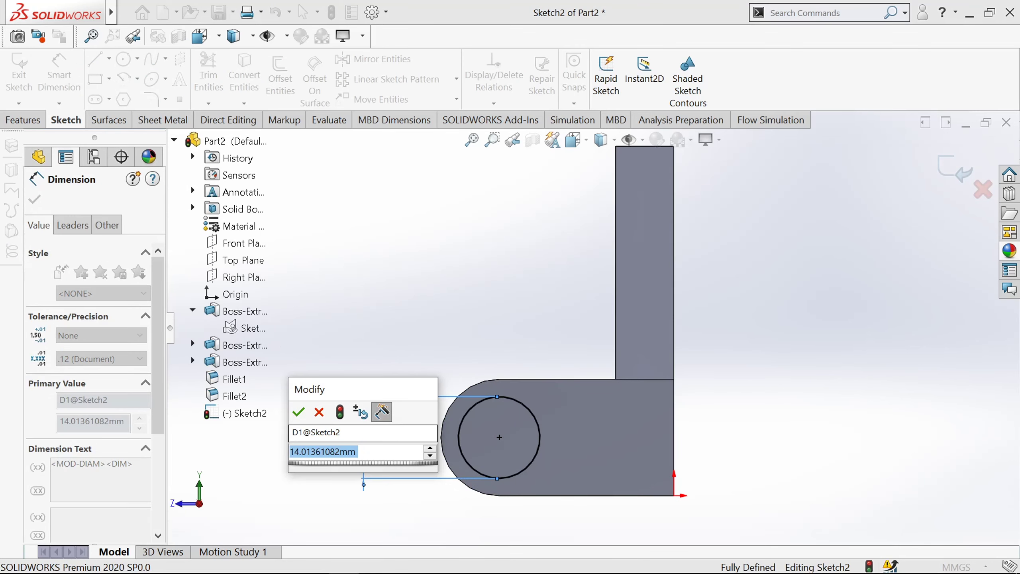
{"action": "type", "text": "12"}
{"action": "key", "text": "Return"}
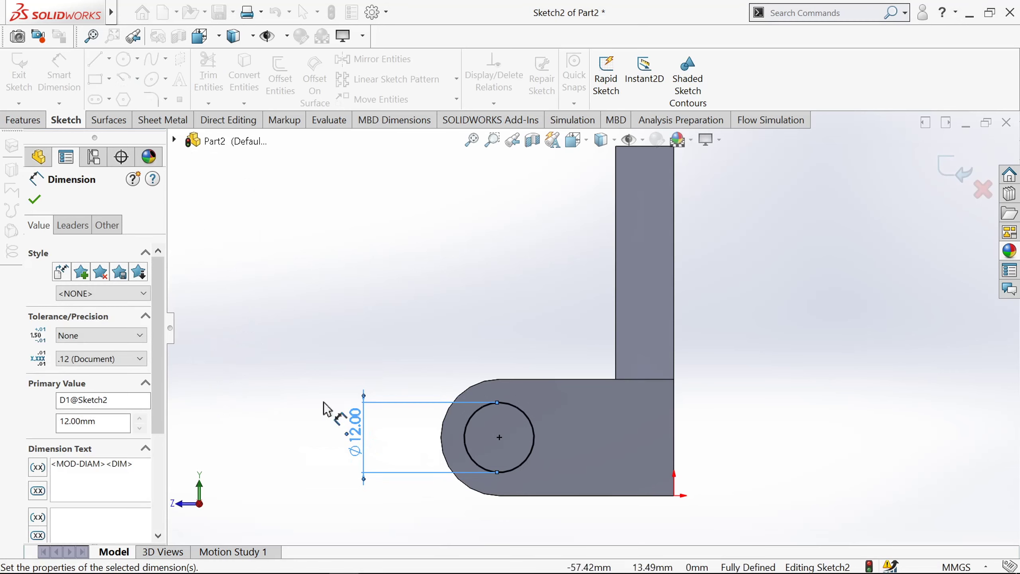
{"action": "left_click", "coordinate": [35, 199]}
{"action": "left_click", "coordinate": [19, 70]}
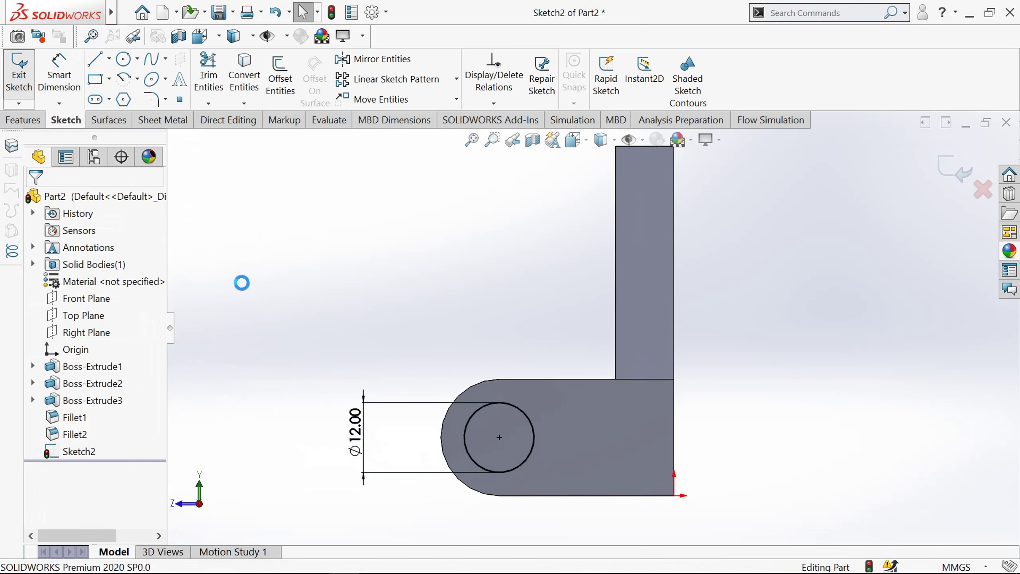
{"action": "middle_click_drag", "start_coordinate": [241, 285], "coordinate": [309, 332]}
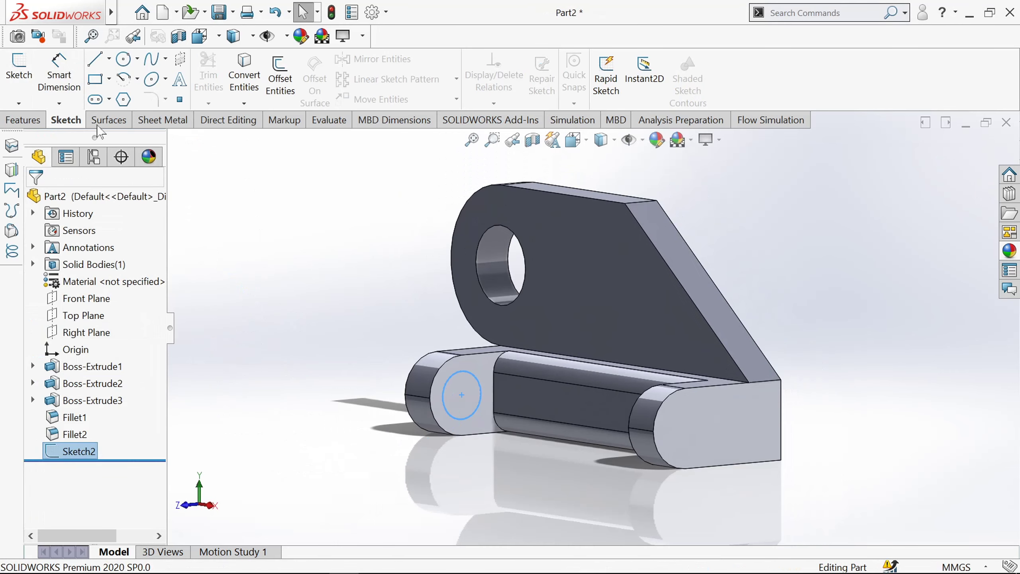
Extrude the Ø12 mm circle Up To Surface at the far lug's outer face.
{"action": "left_click", "coordinate": [24, 120]}
{"action": "left_click", "coordinate": [26, 75]}
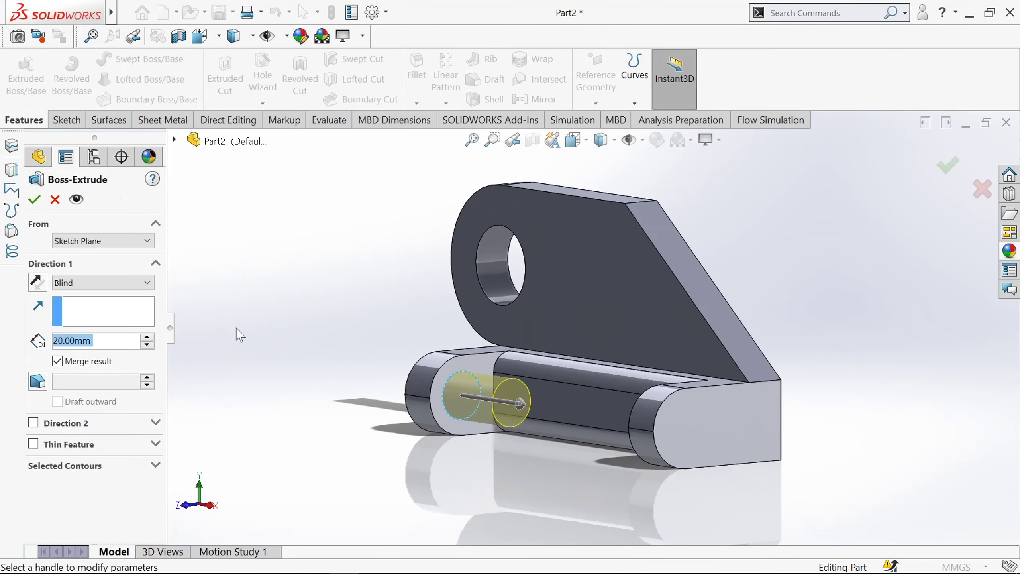
{"action": "left_click", "coordinate": [109, 282]}
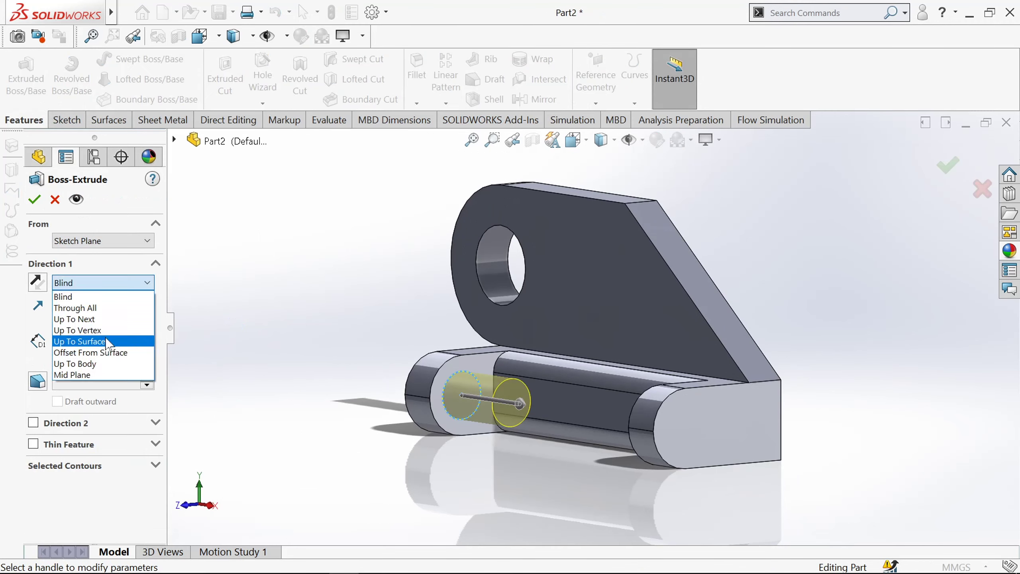
{"action": "left_click", "coordinate": [100, 341]}
{"action": "middle_click_drag", "start_coordinate": [369, 331], "coordinate": [659, 387]}
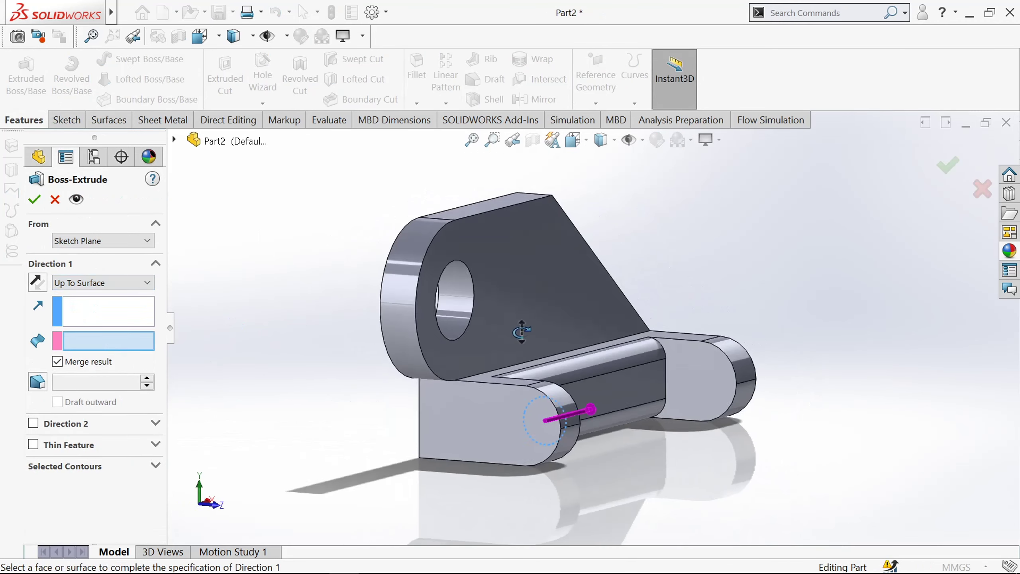
{"action": "left_click", "coordinate": [665, 380]}
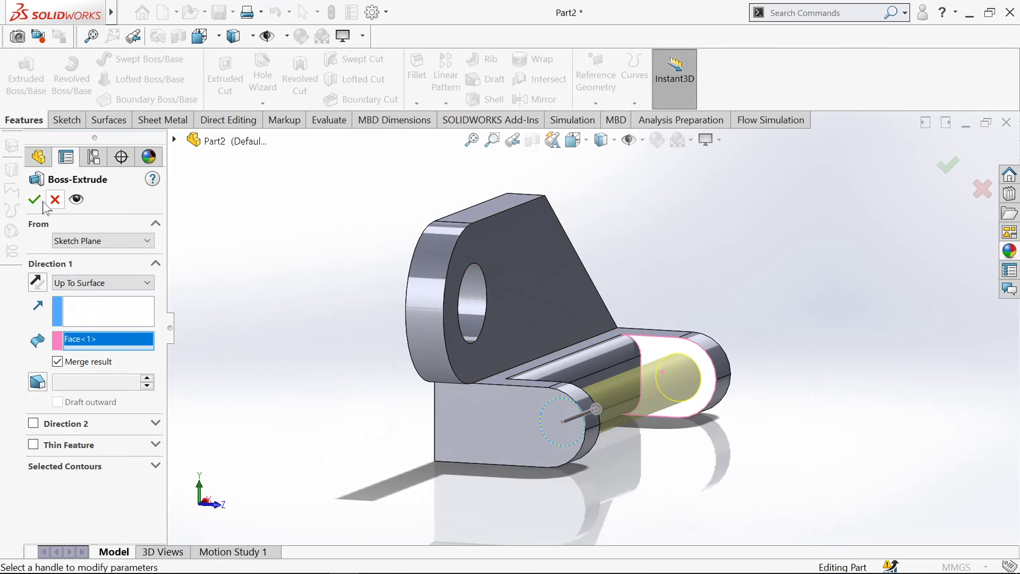
{"action": "left_click", "coordinate": [35, 200]}
{"action": "mouse_move", "coordinate": [813, 246]}
{"action": "middle_mouse_down"}
{"action": "mouse_move", "coordinate": [769, 265]}
{"action": "mouse_move", "coordinate": [734, 302]}
{"action": "mouse_move", "coordinate": [763, 353]}
{"action": "middle_mouse_up"}
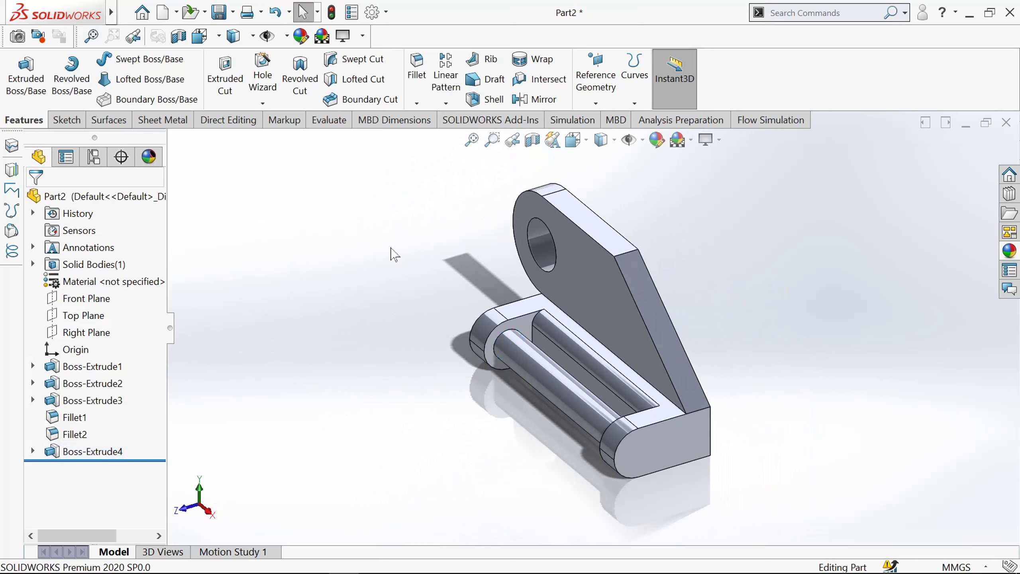